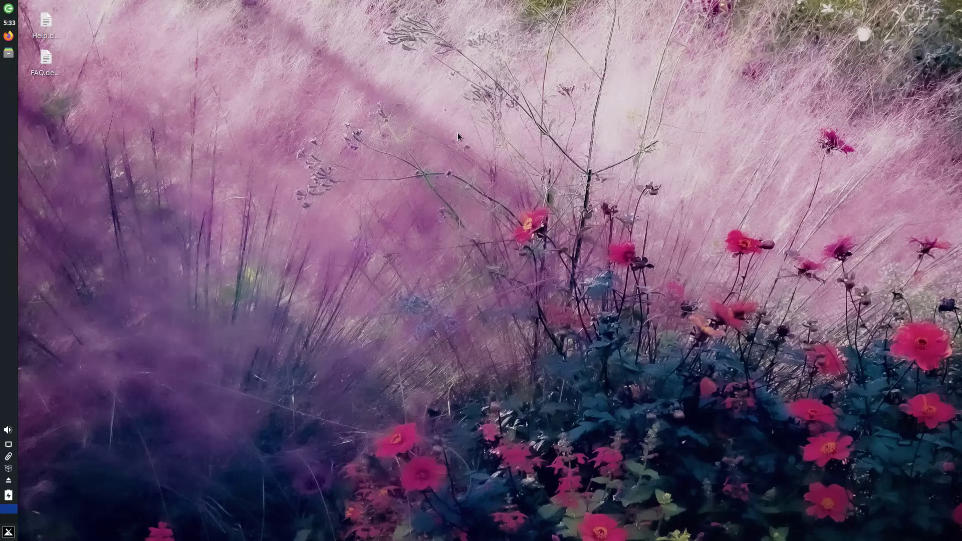
Create a folder named New Folder and an empty file named New File on the desktop.
click(439, 147)
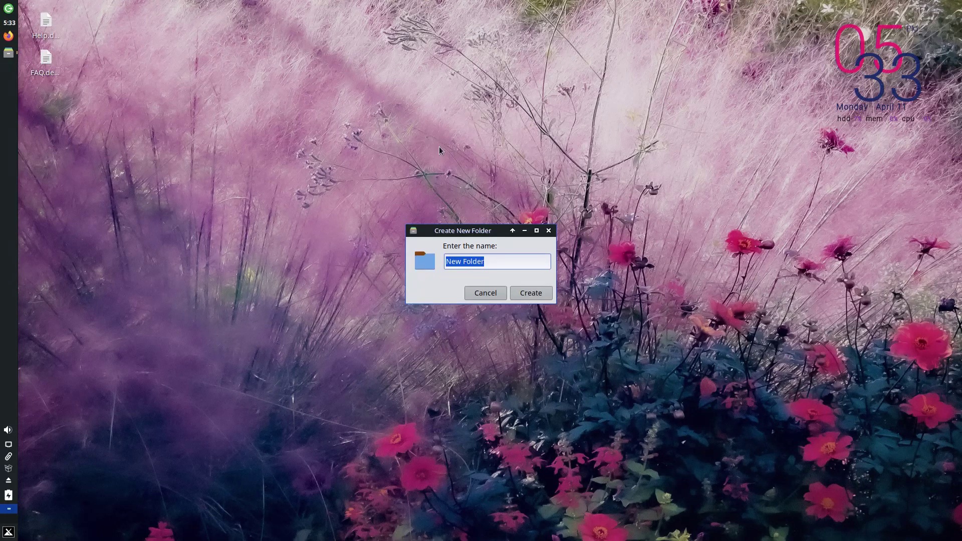
click(515, 292)
right_click(515, 292)
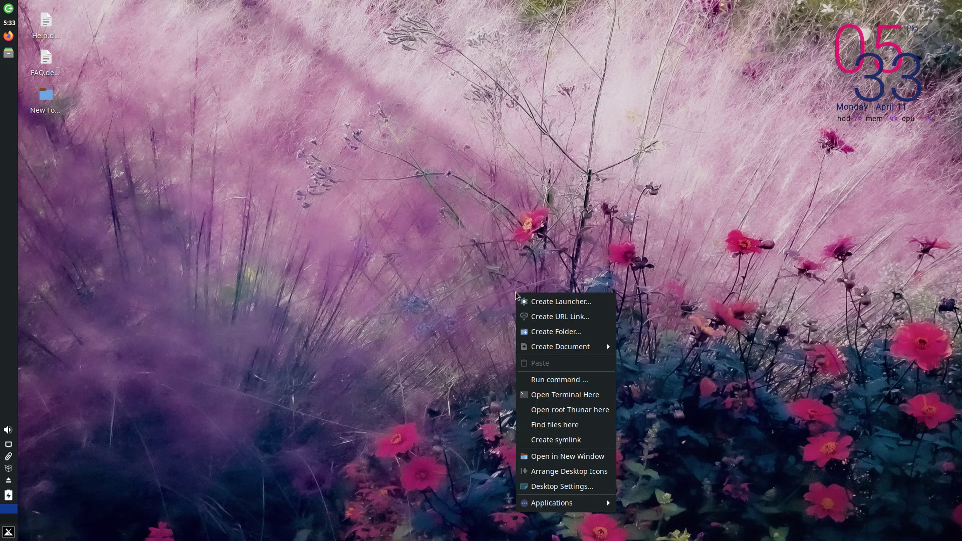
mouse_move(604, 349)
click(649, 363)
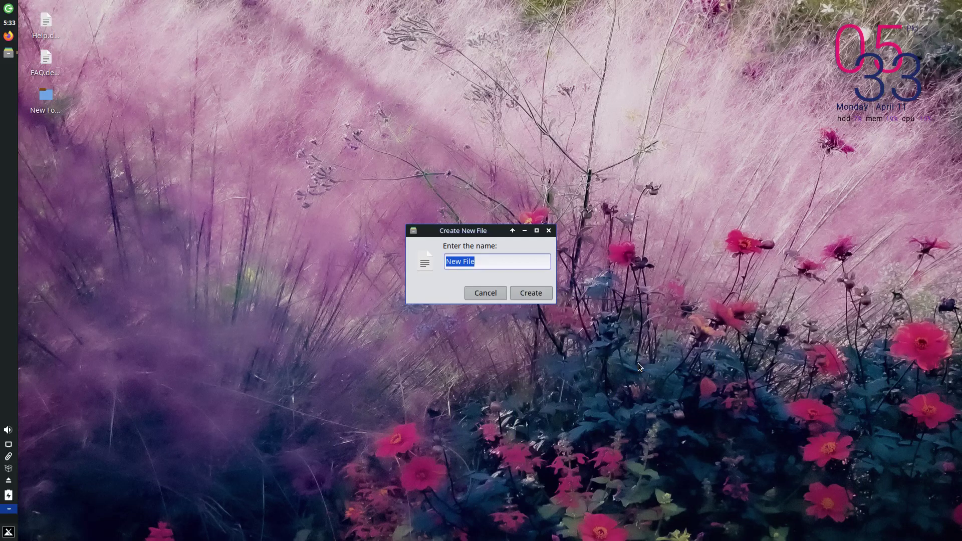
click(527, 293)
Bring up the run-command Application Finder from the desktop and close it again.
right_click(422, 182)
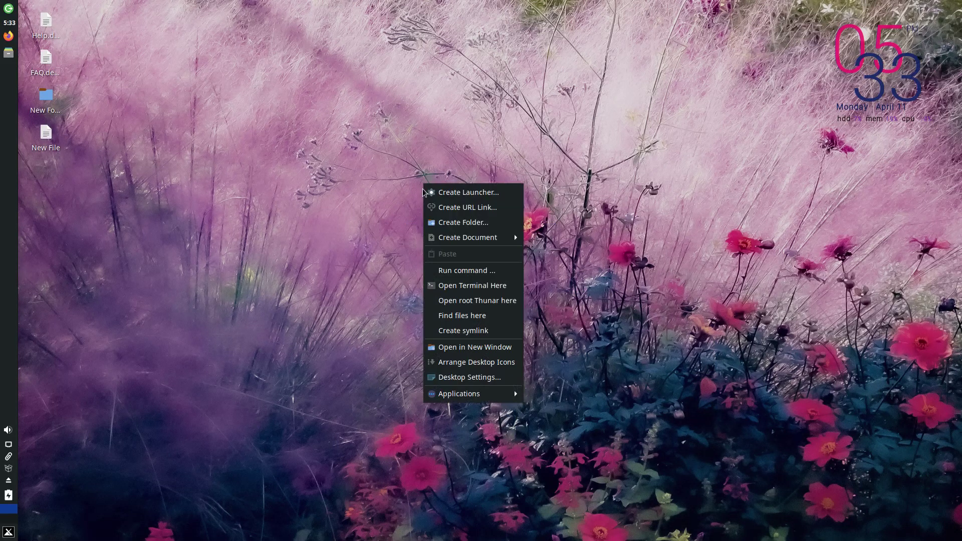
click(439, 270)
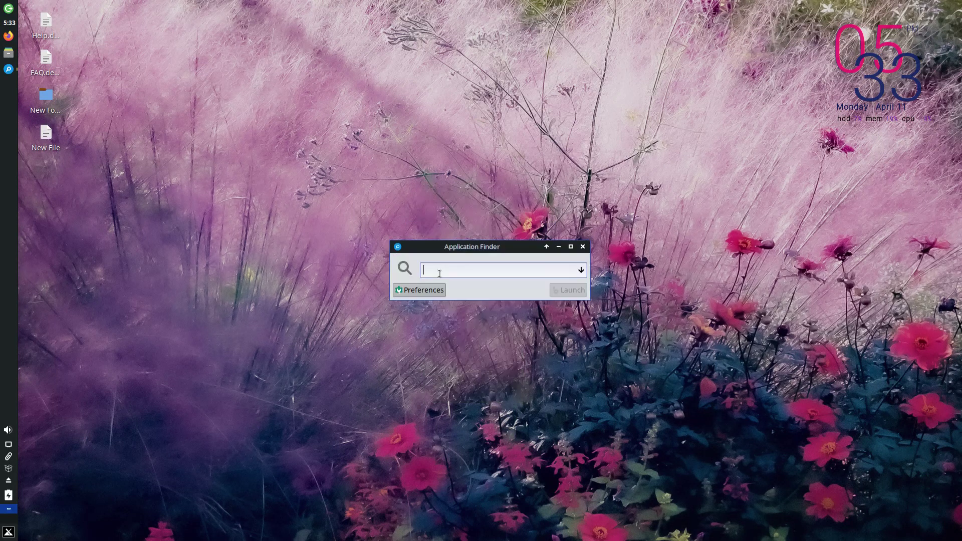
click(583, 247)
Check the kernel release with uname -r in a terminal opened at the desktop folder, and close the terminal.
right_click(426, 229)
click(440, 329)
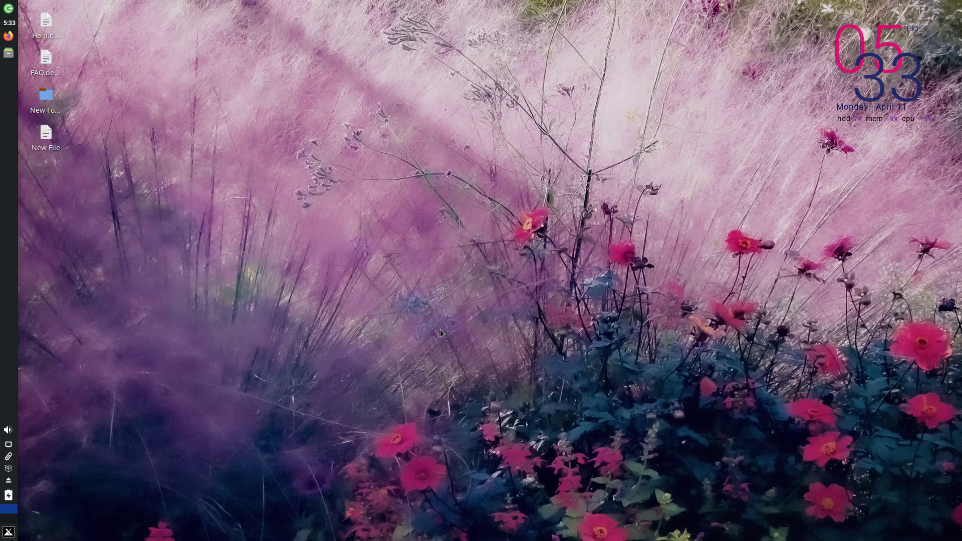
text(uname -r)
key(Return)
drag(95, 51, 17, 50)
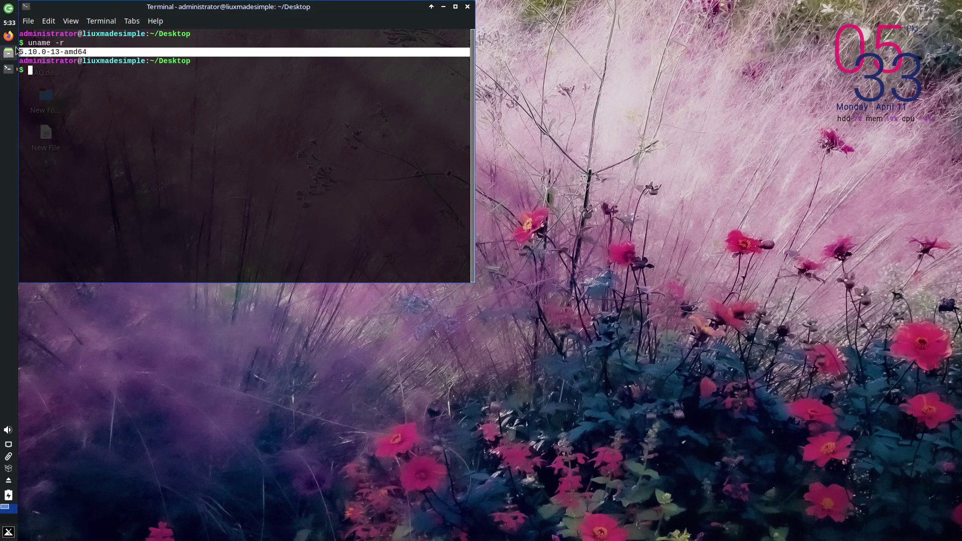
click(468, 7)
Open the desktop folder in a root Thunar window and close it again.
right_click(448, 174)
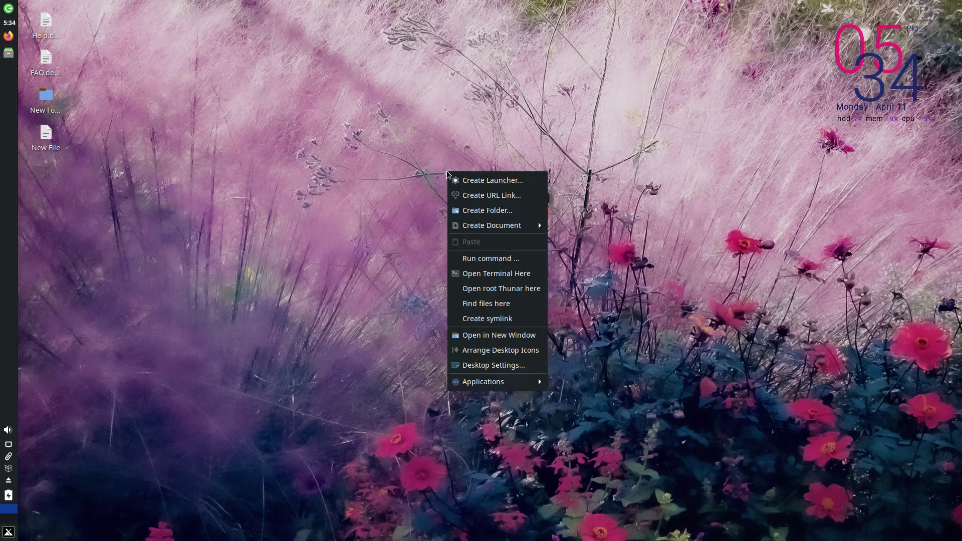
click(459, 289)
key(Return)
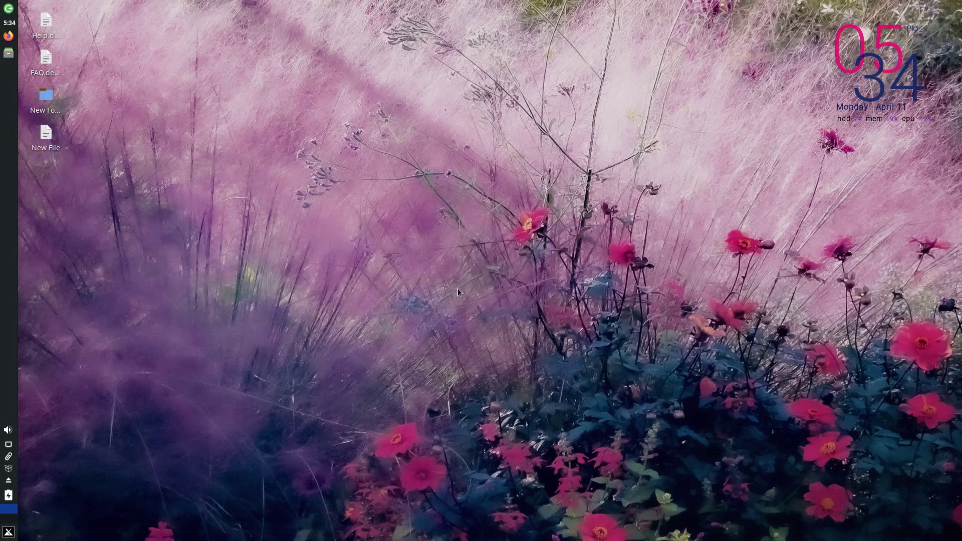
click(438, 7)
Open and close the file search tool for the desktop, and start the symlink creation tool without creating a link.
right_click(441, 209)
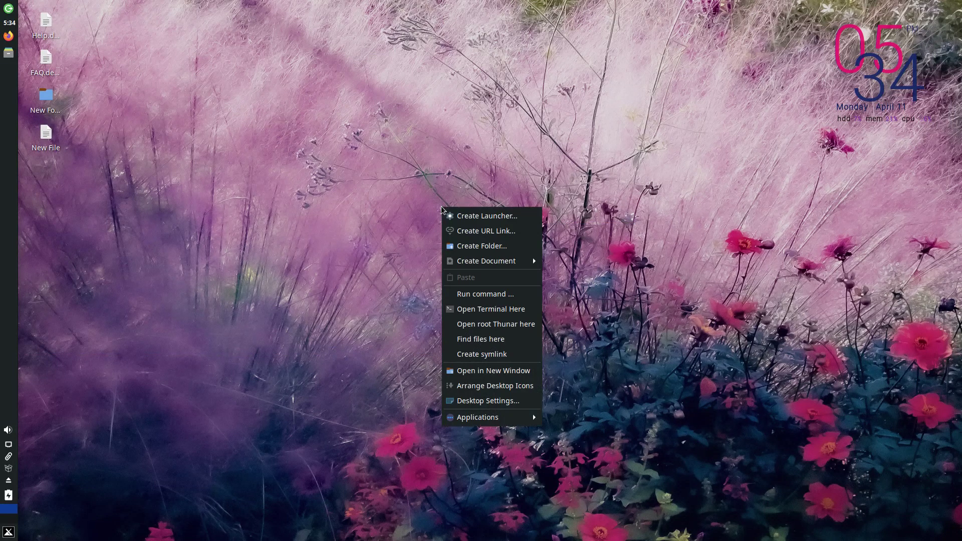
click(448, 338)
click(645, 151)
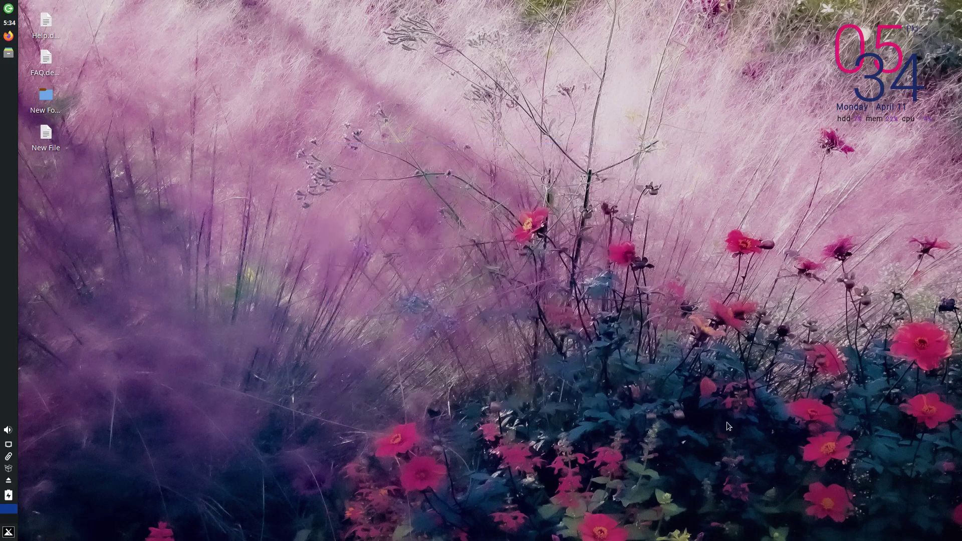
right_click(449, 202)
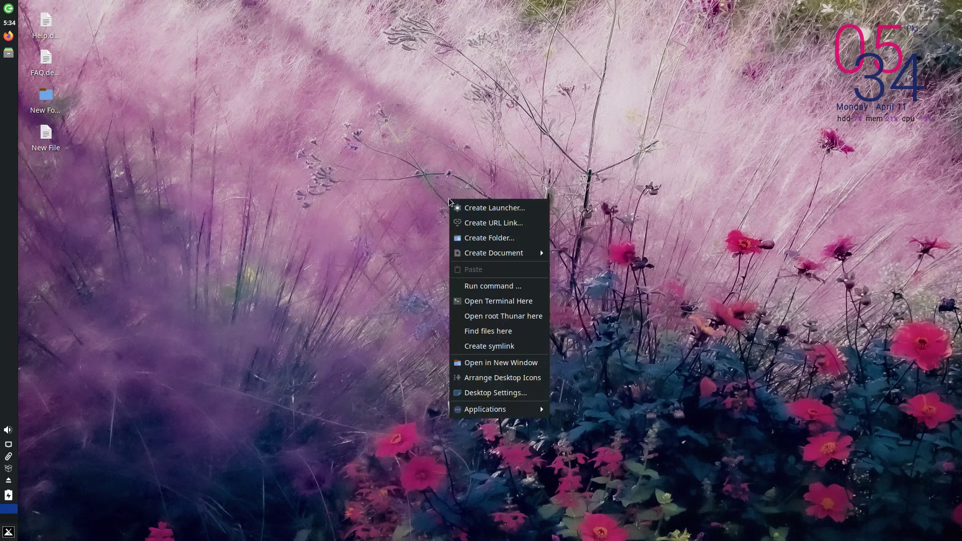
click(459, 345)
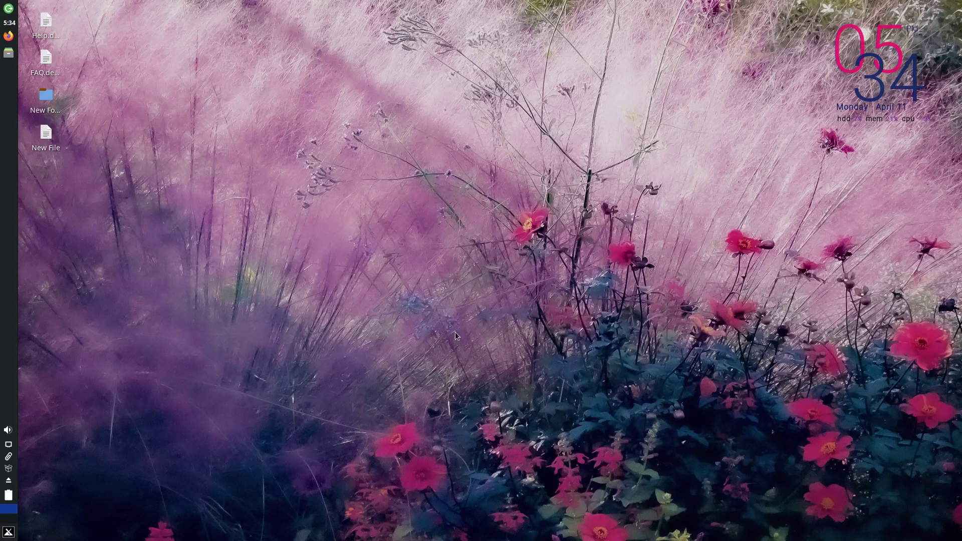
Open the desktop folder in a new file manager window, go up to the home folder and maximize the window.
right_click(459, 160)
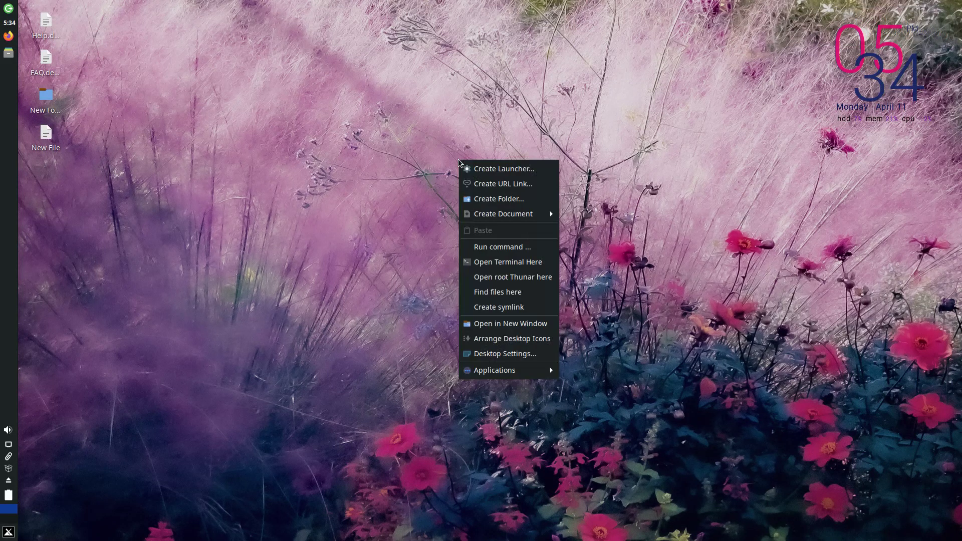
click(474, 325)
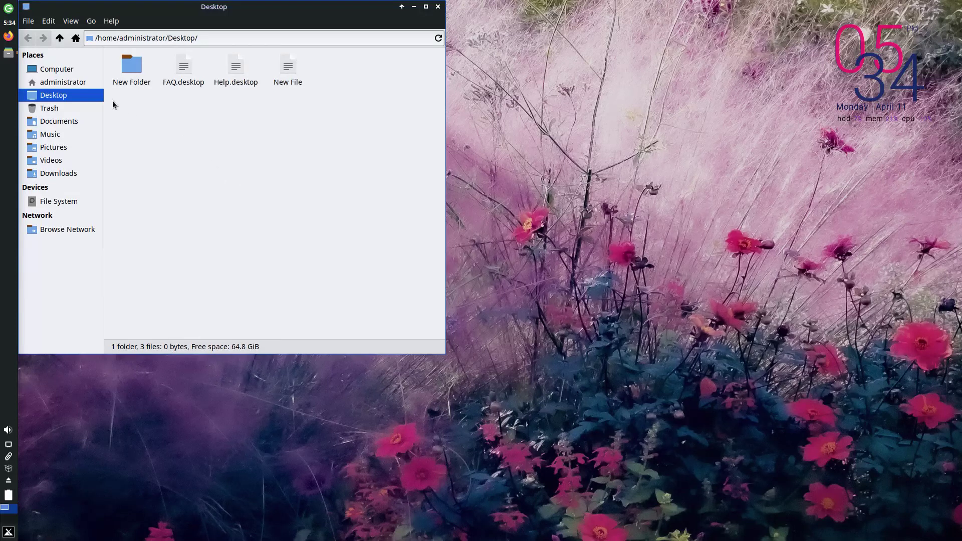
click(59, 37)
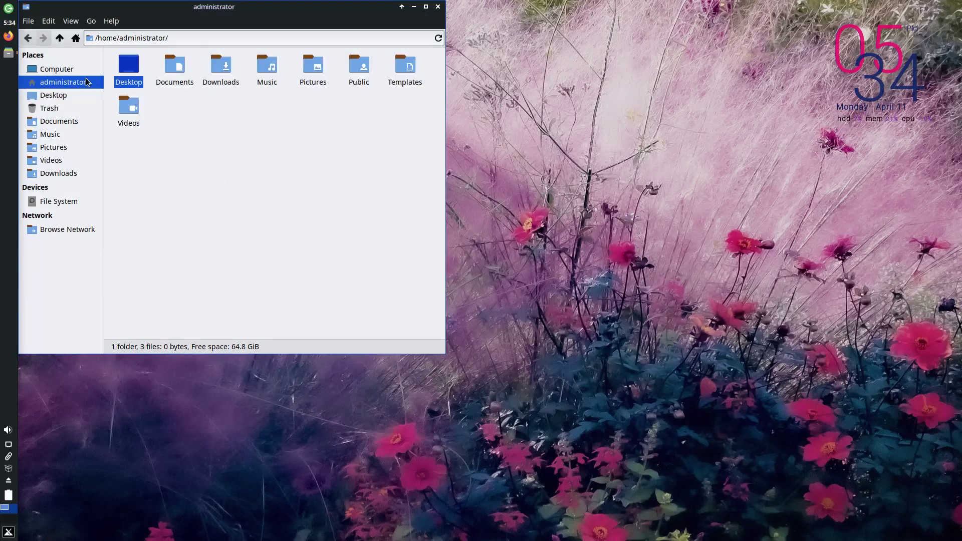
double_click(105, 7)
Display the file manager's version information and close it.
click(107, 21)
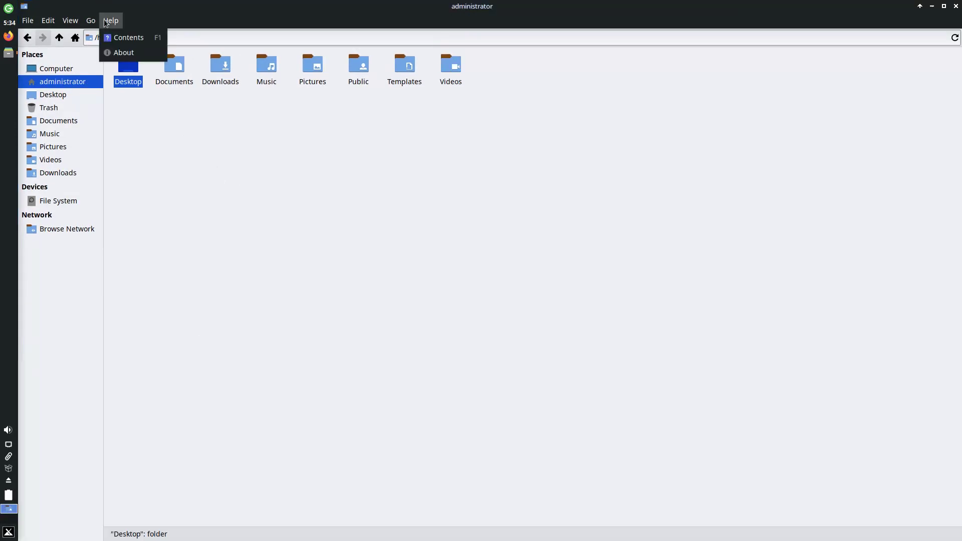
click(107, 53)
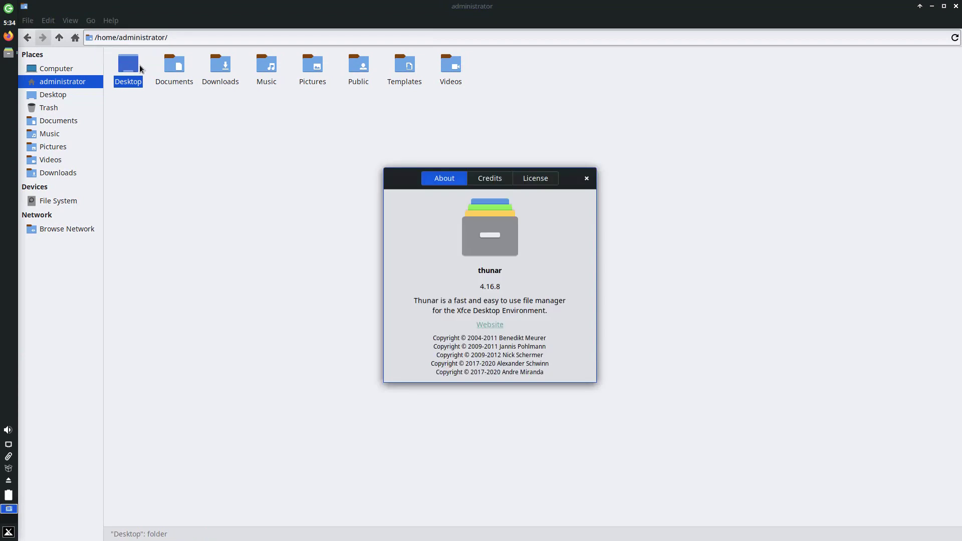
click(587, 179)
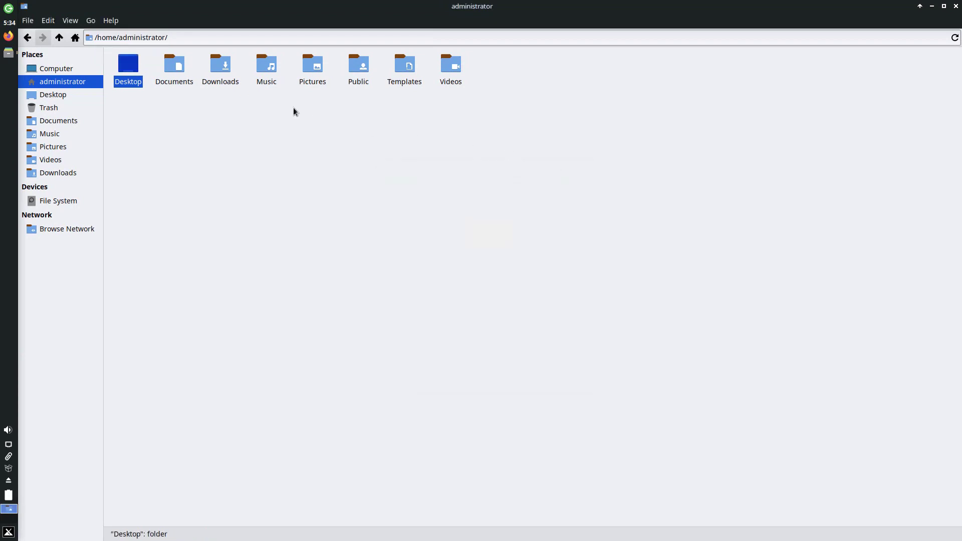
Cycle the home folder through list, compact and icon views, and close the file manager.
click(70, 21)
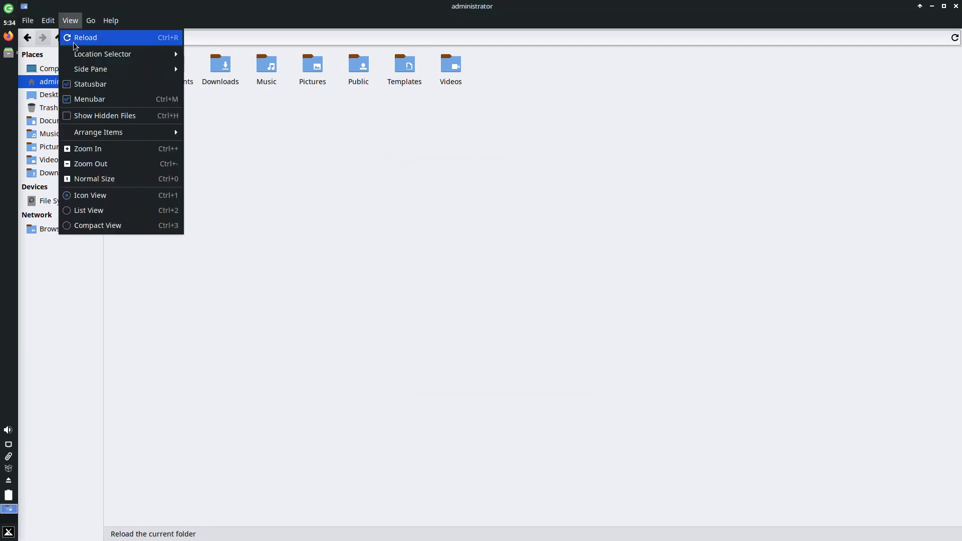
click(86, 214)
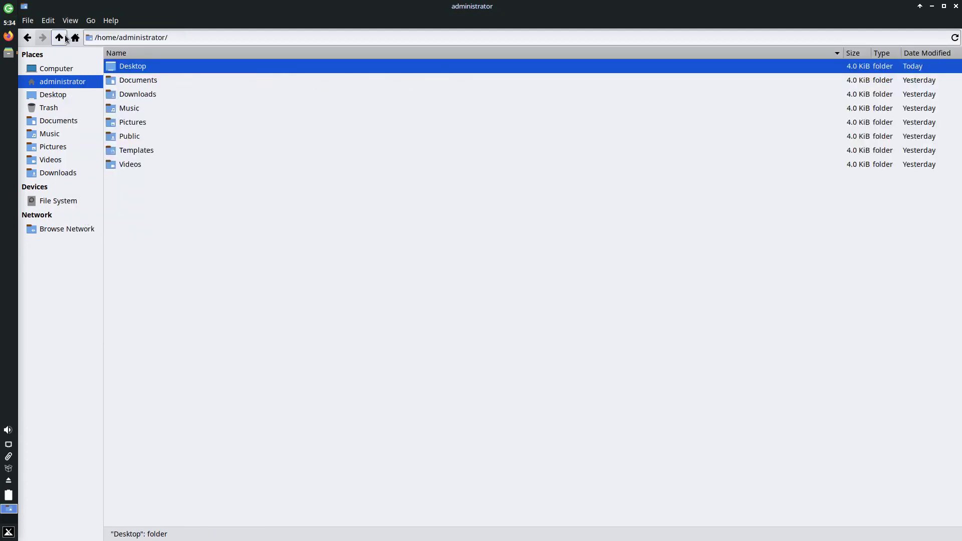
click(71, 22)
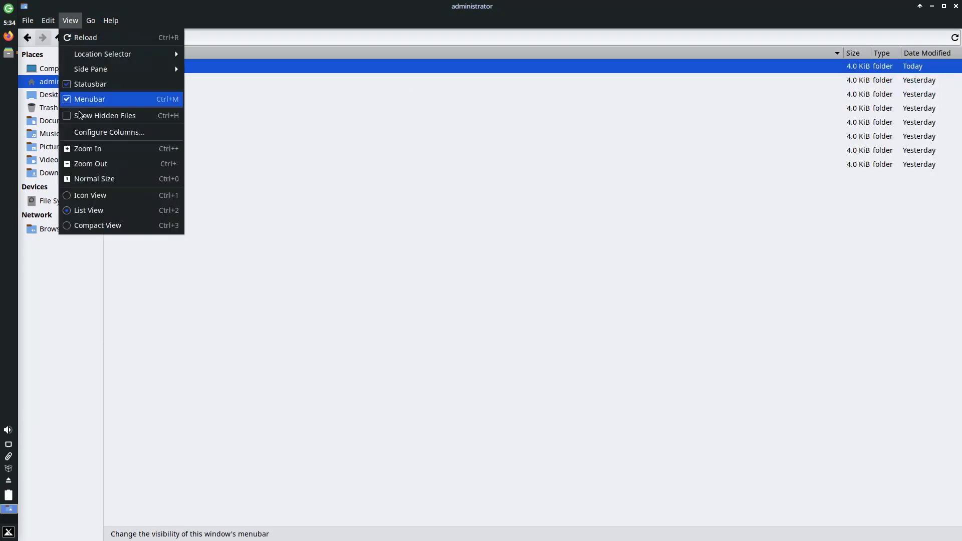
click(70, 226)
click(64, 25)
click(75, 194)
click(956, 6)
Arrange the desktop icons and set the wallpaper to the picture of a branch with green blossoms.
right_click(334, 199)
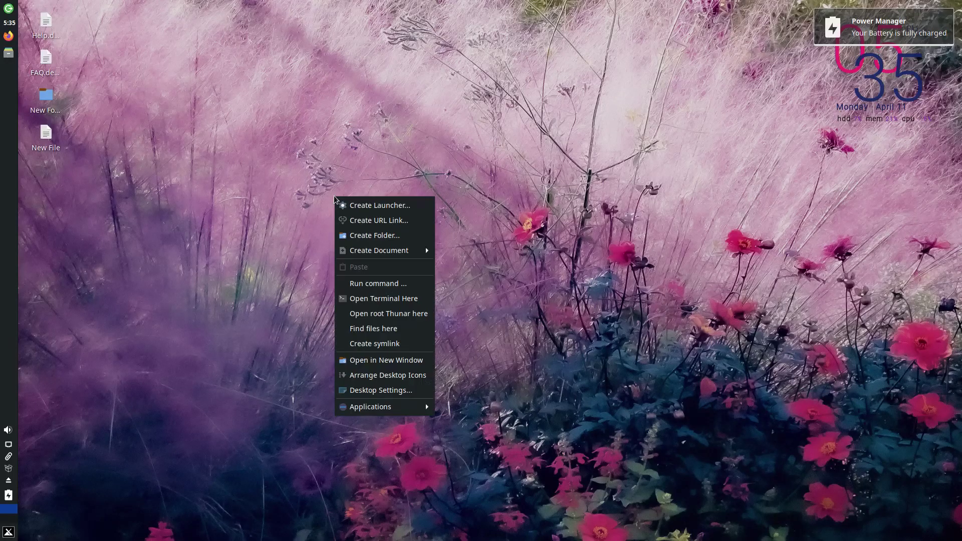
click(381, 375)
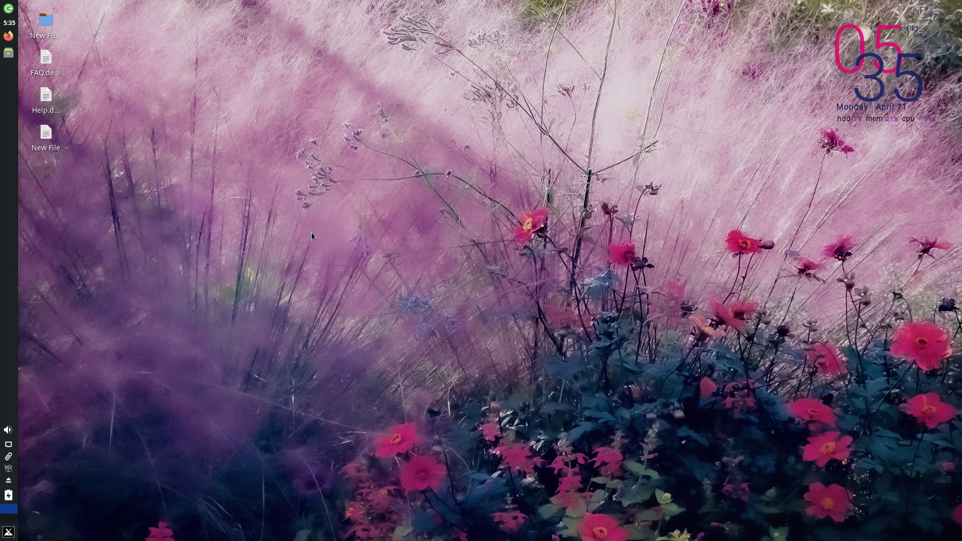
right_click(312, 233)
click(326, 406)
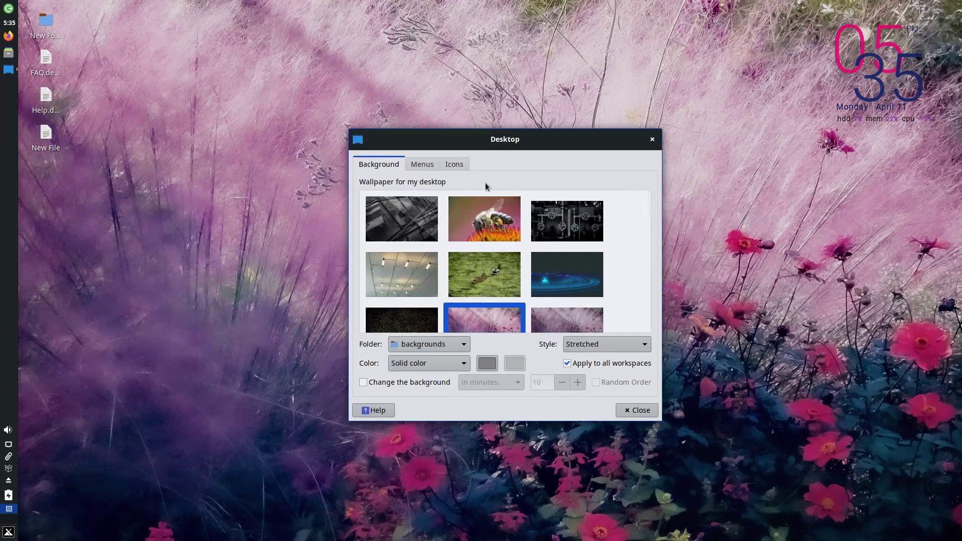
scroll(483, 237, down, 5)
scroll(484, 237, down, 5)
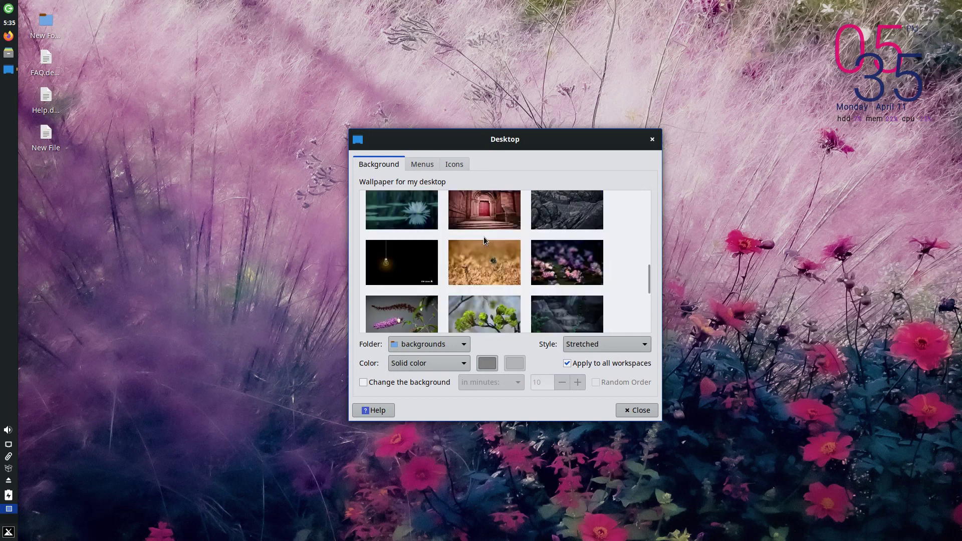
click(486, 239)
scroll(486, 246, down, 4)
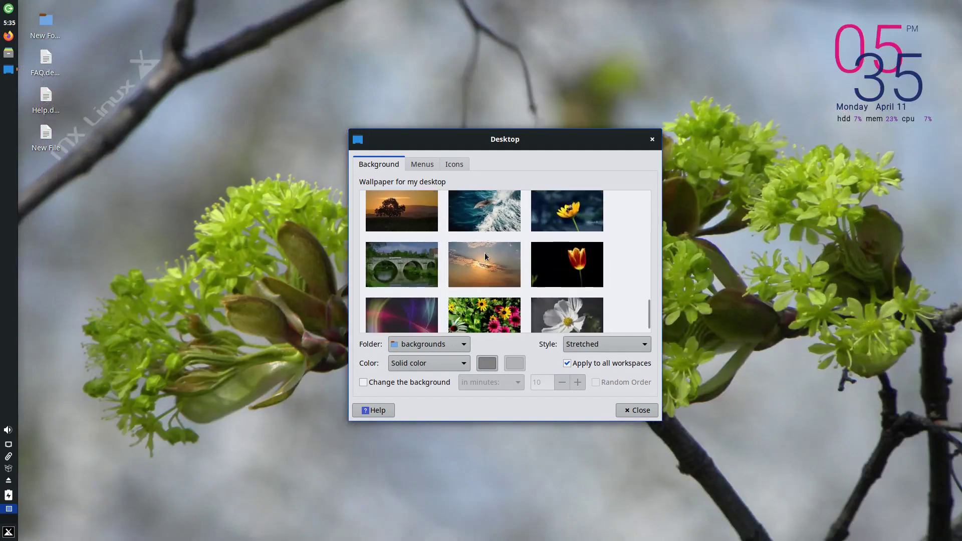
Set the desktop icon size to 48 and orientation to Top Left Horizontal, rearranging existing icons to match, and close the settings.
click(422, 165)
click(455, 165)
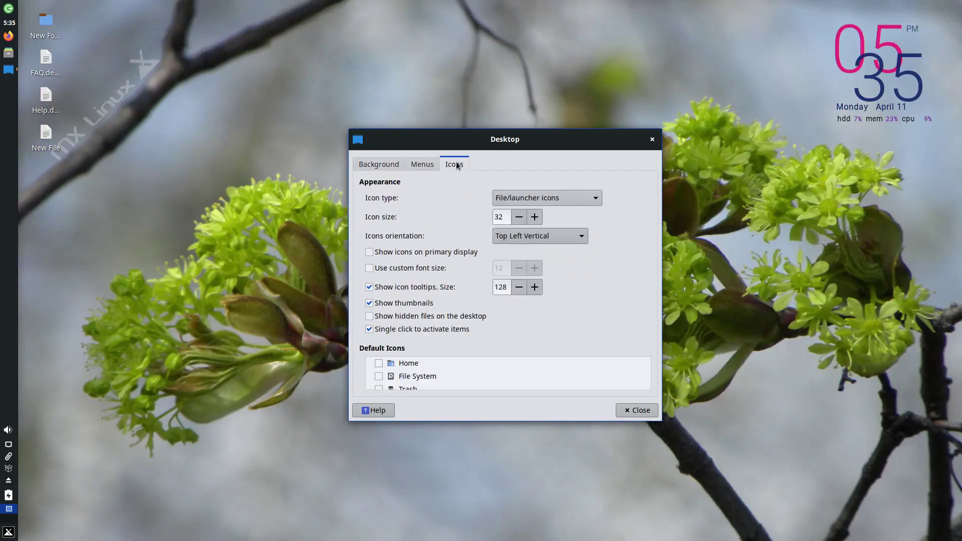
click(515, 237)
click(517, 252)
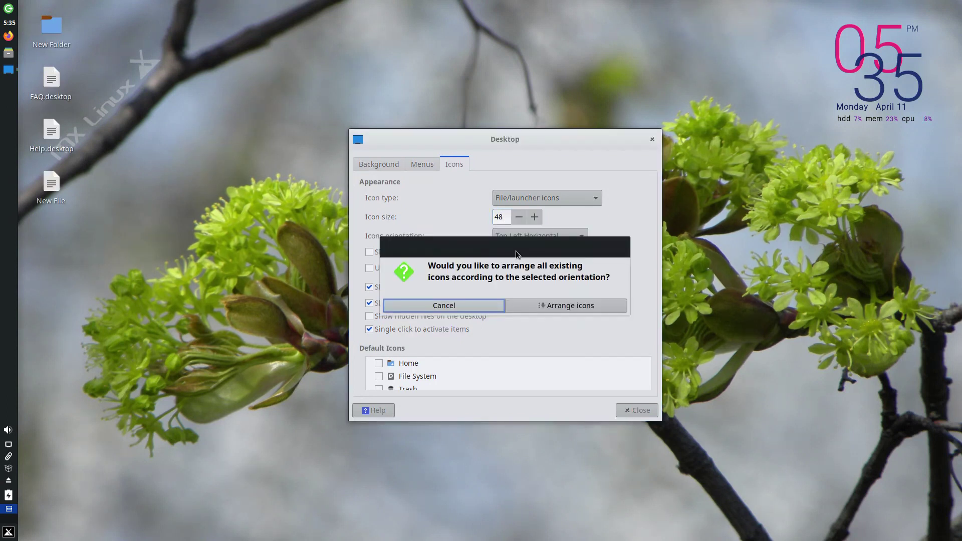
click(536, 307)
click(626, 411)
Launch LibreOffice Writer from the Office applications and dismiss the tip of the day.
right_click(419, 194)
mouse_move(467, 405)
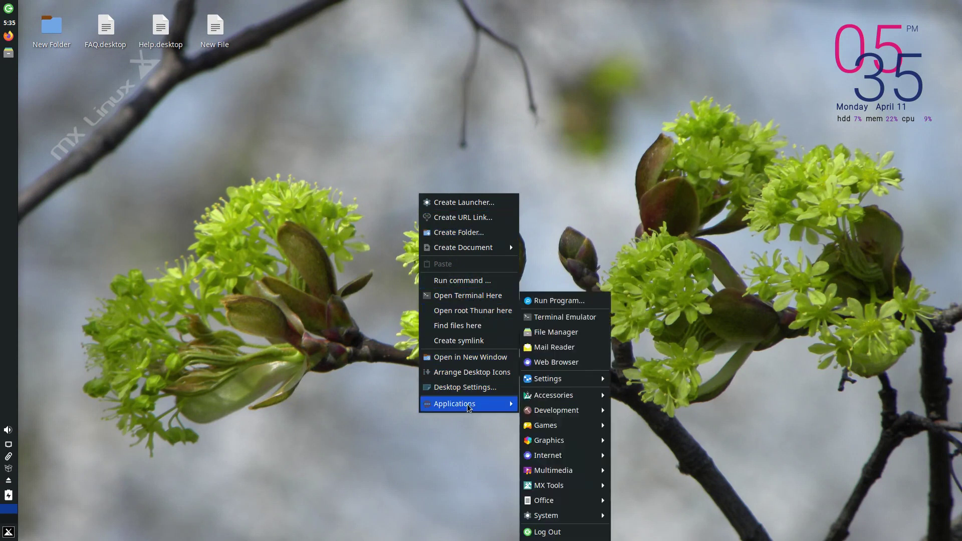
mouse_move(537, 427)
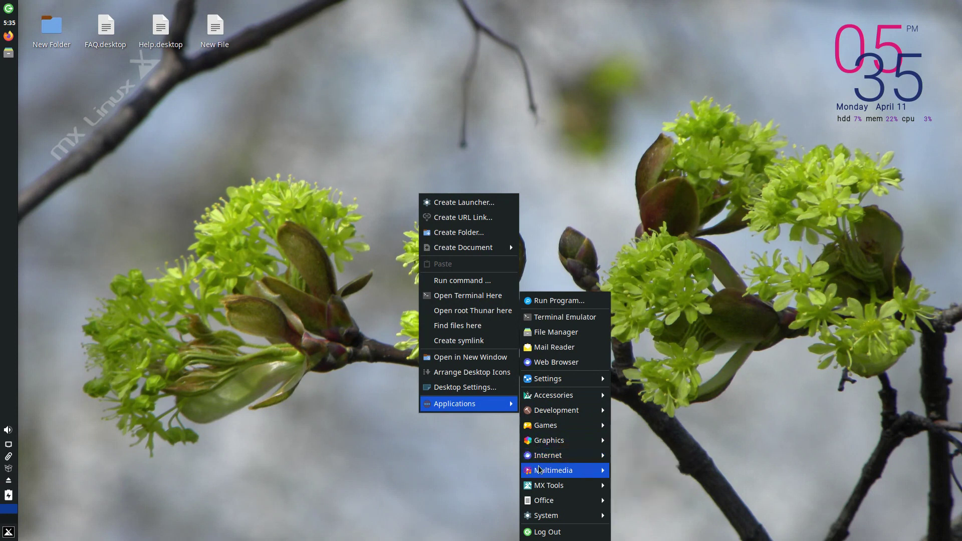
mouse_move(540, 507)
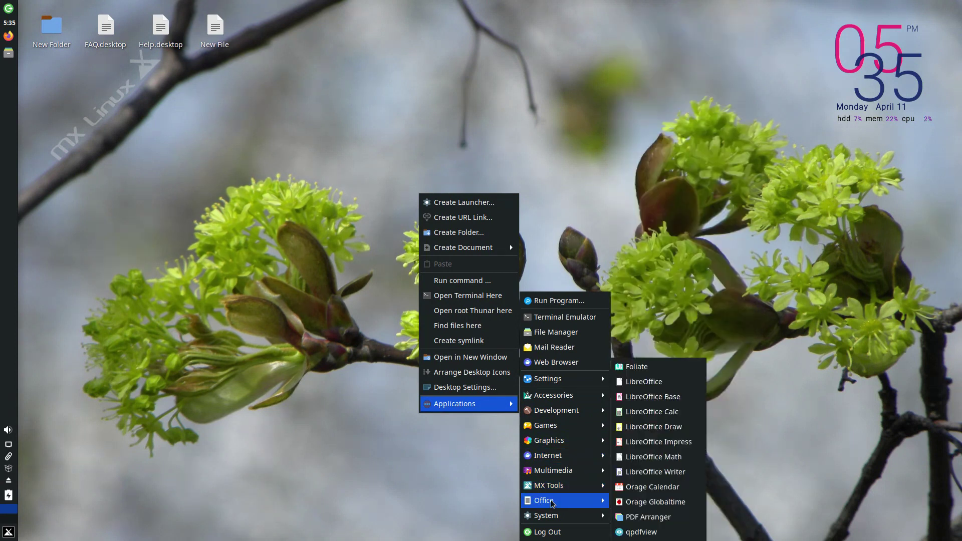
click(640, 477)
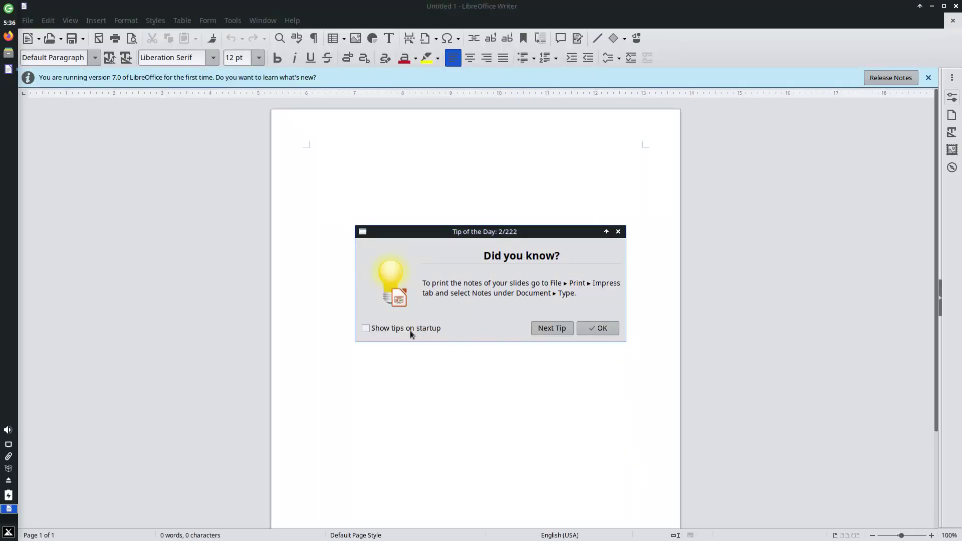
click(580, 331)
Display LibreOffice's version information and close Writer.
click(291, 20)
click(297, 193)
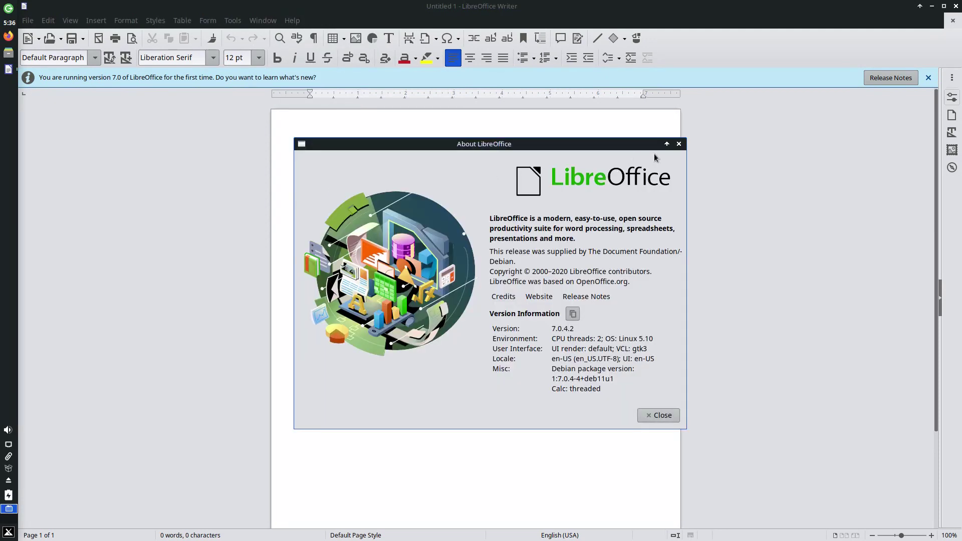
click(678, 144)
click(955, 6)
Launch Task Manager from the System applications and tile its window to the upper-right quarter of the desktop.
right_click(403, 185)
mouse_move(438, 394)
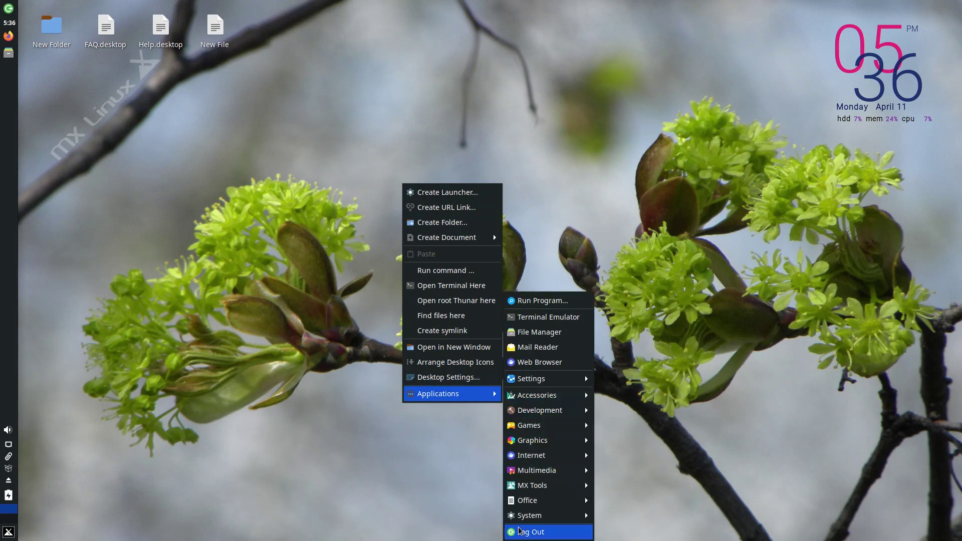
mouse_move(523, 523)
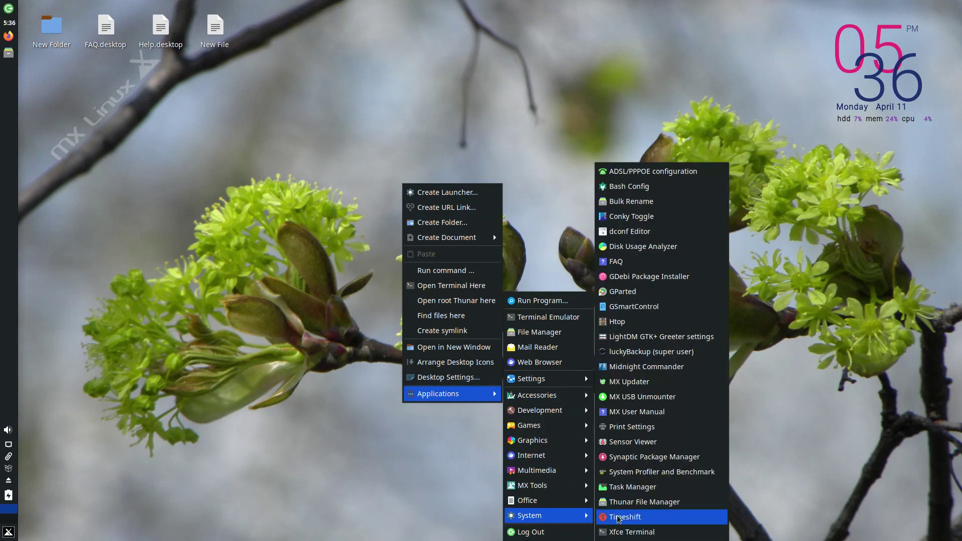
click(615, 488)
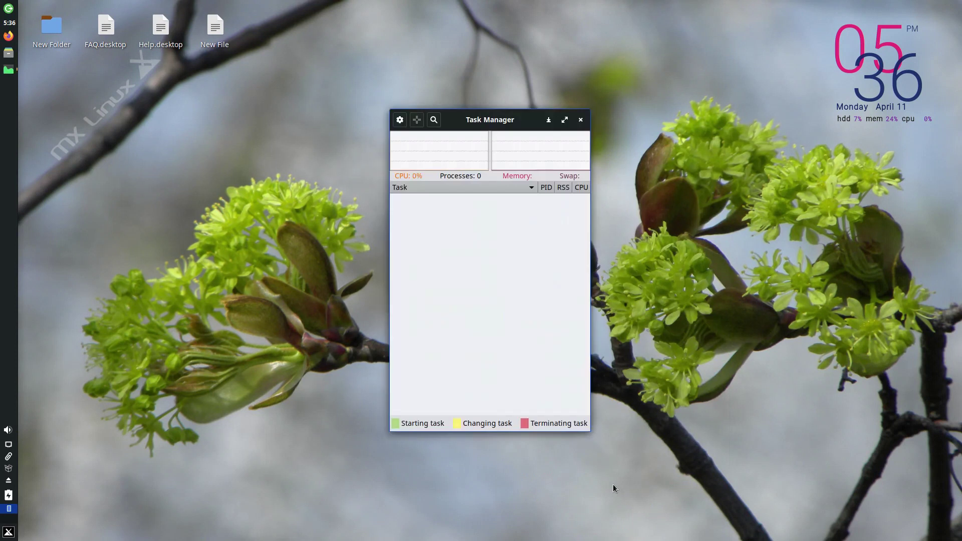
drag(507, 120, 960, 1)
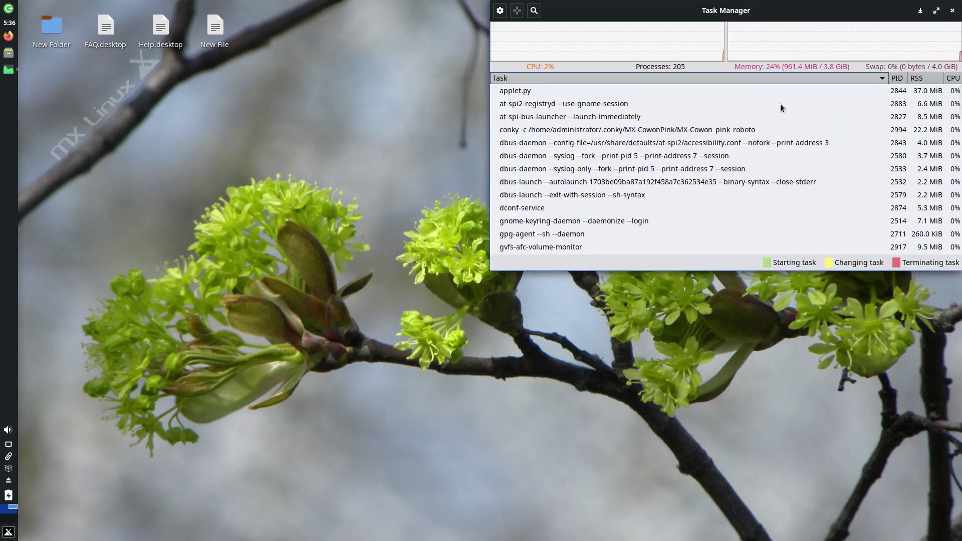
Bring up the log out dialog from the desktop's Applications list and from the panel, cancelling it both times.
right_click(350, 234)
mouse_move(400, 444)
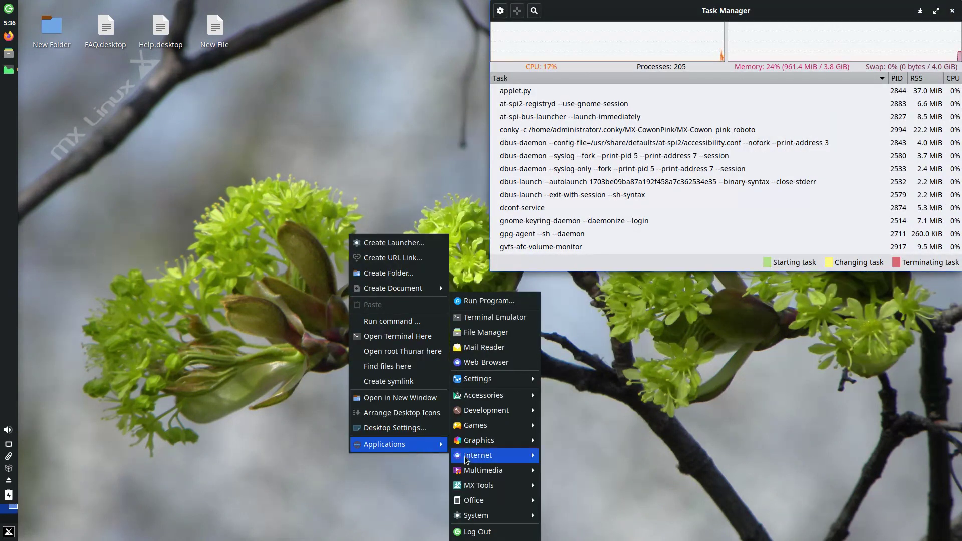
click(471, 532)
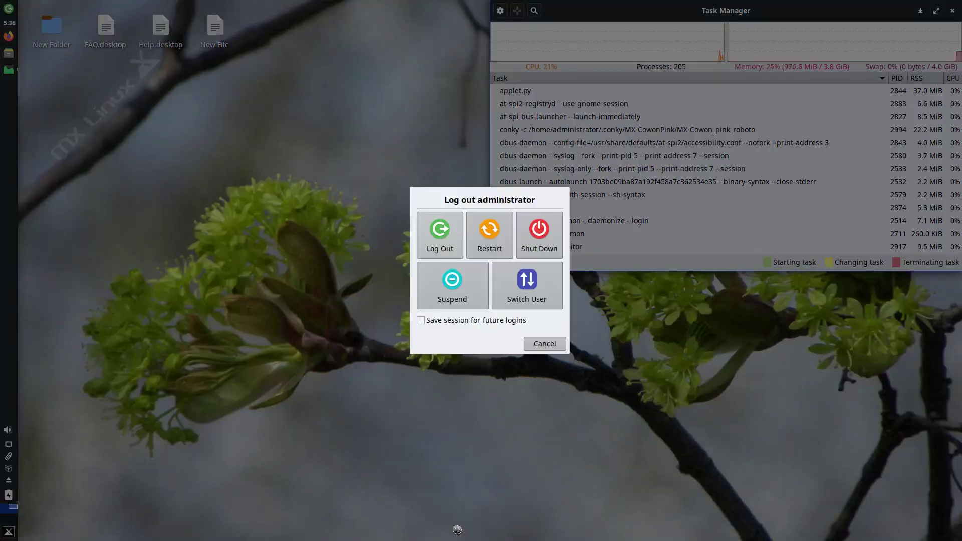
click(542, 345)
click(10, 8)
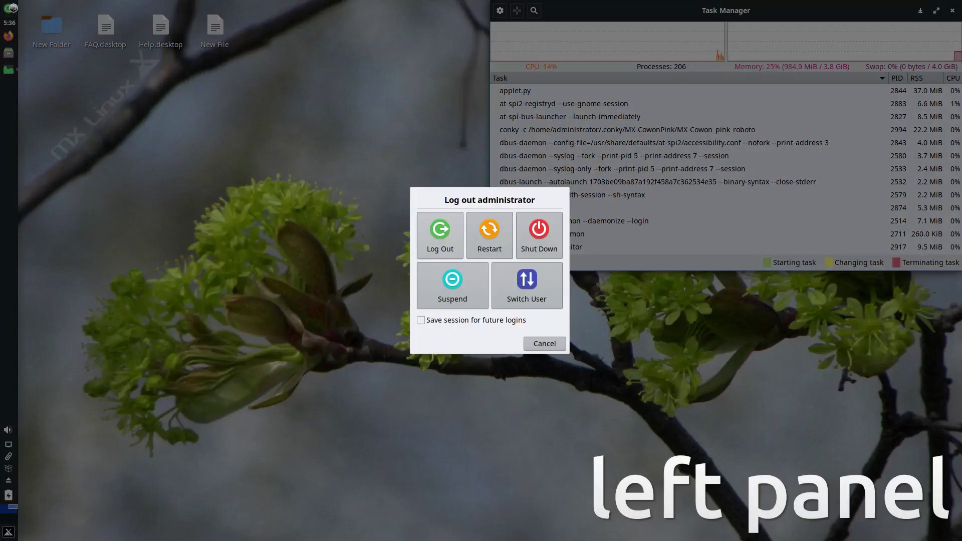
click(544, 343)
Launch Firefox from the panel to view its welcome page, and close the browser.
click(11, 24)
click(10, 36)
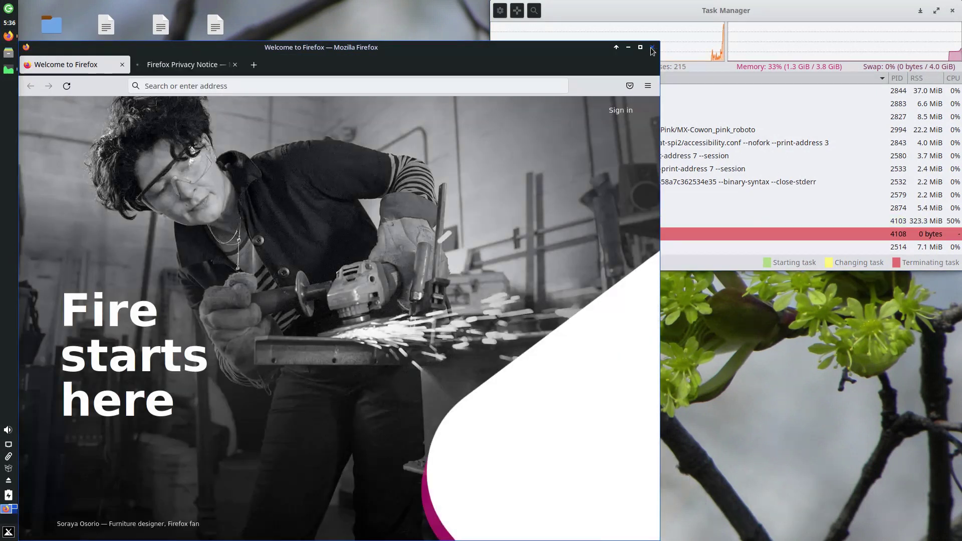
click(652, 49)
View the Xfce panel's About information and close the dialog.
right_click(7, 248)
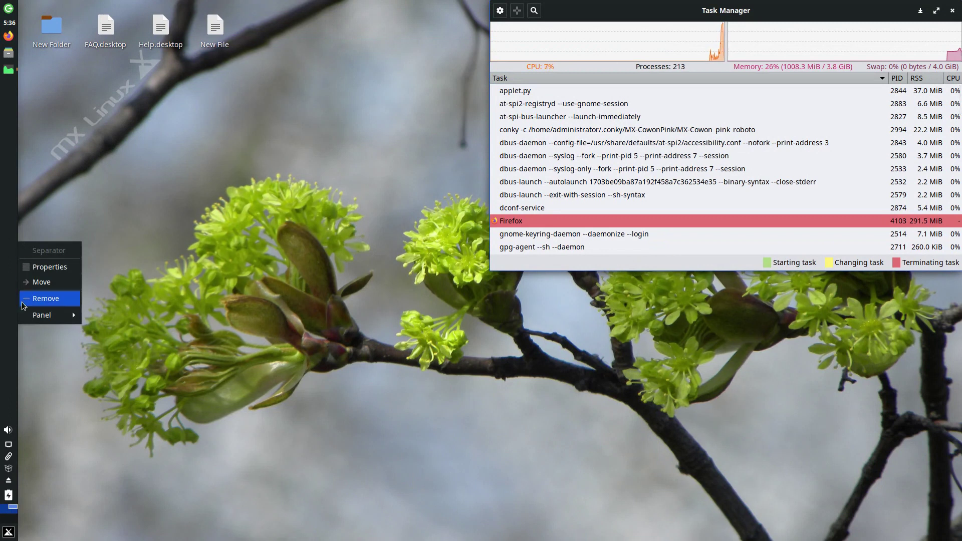
mouse_move(60, 315)
click(101, 379)
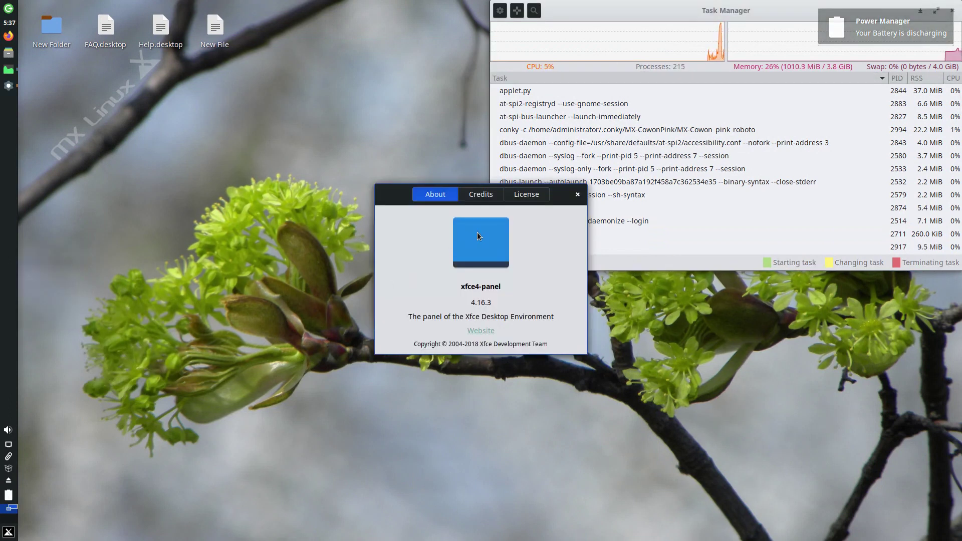
click(577, 194)
Open the panel's online help, maximize the Firefox window showing it, and close the browser.
right_click(6, 214)
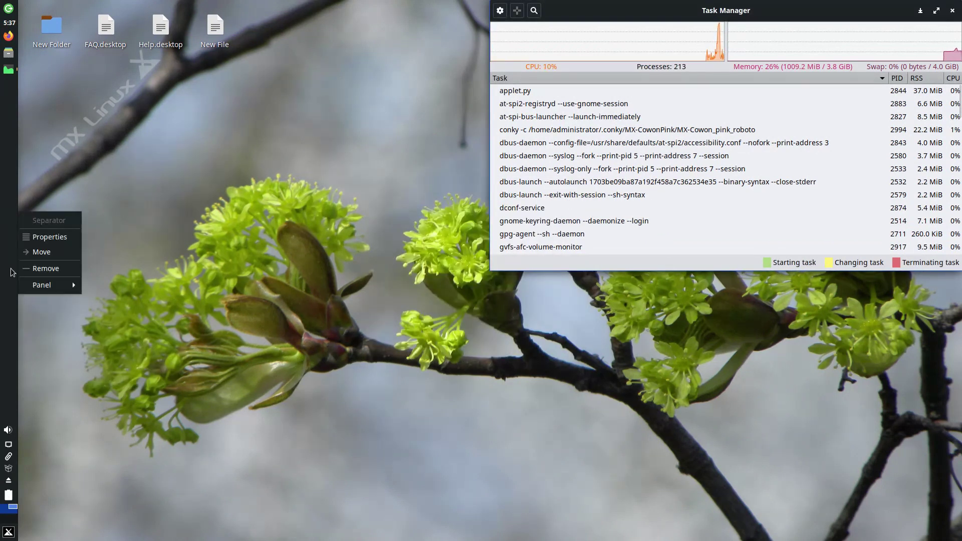
mouse_move(51, 284)
click(88, 335)
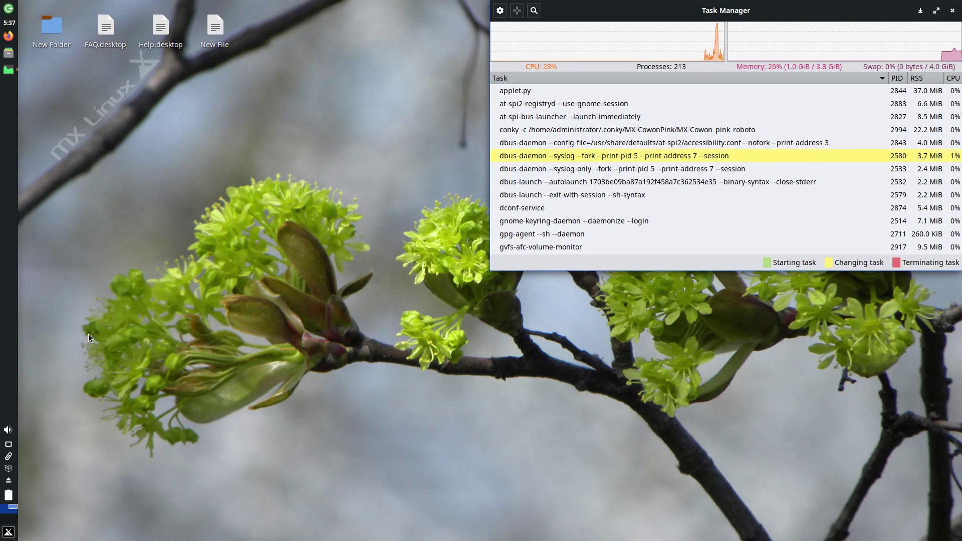
double_click(374, 51)
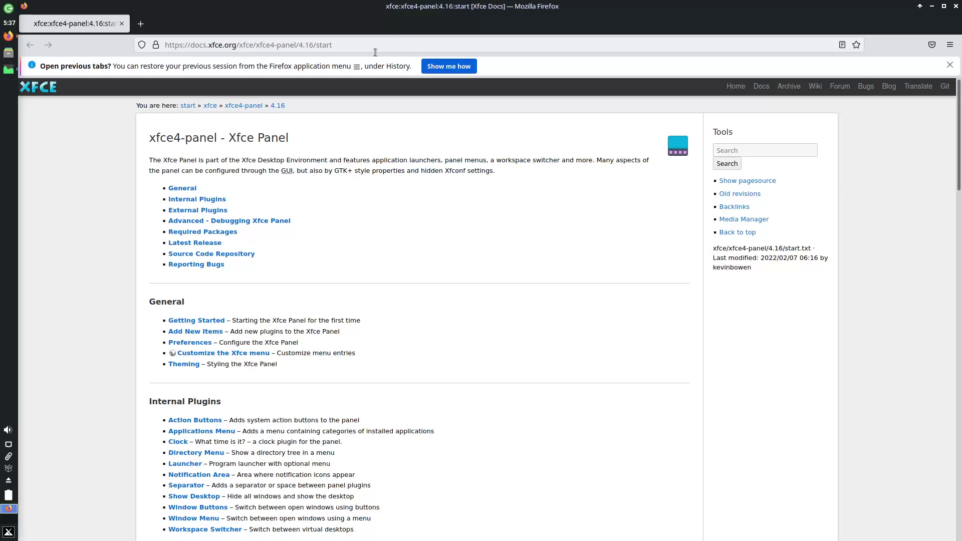
click(955, 7)
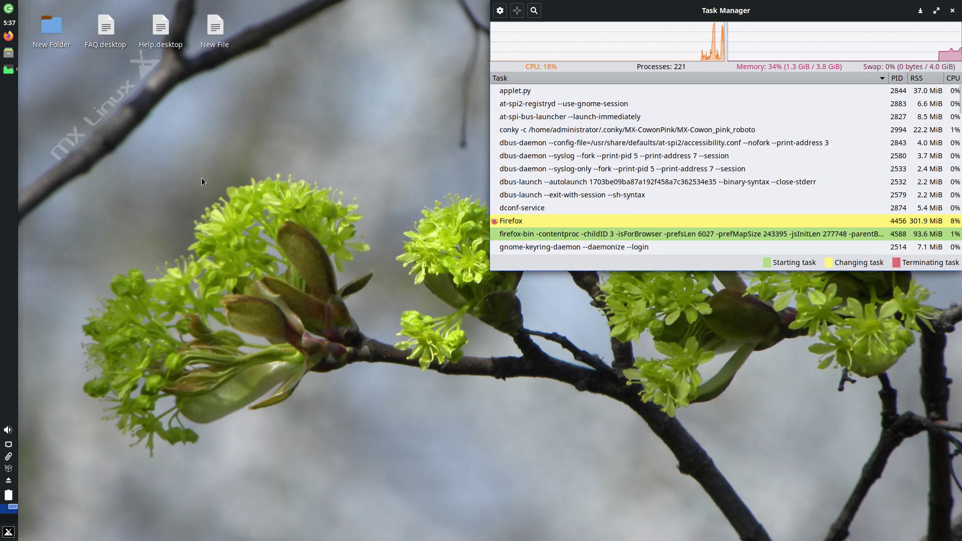
Bring up the log out dialog through the panel's own options and cancel it.
right_click(6, 240)
mouse_move(59, 310)
click(107, 341)
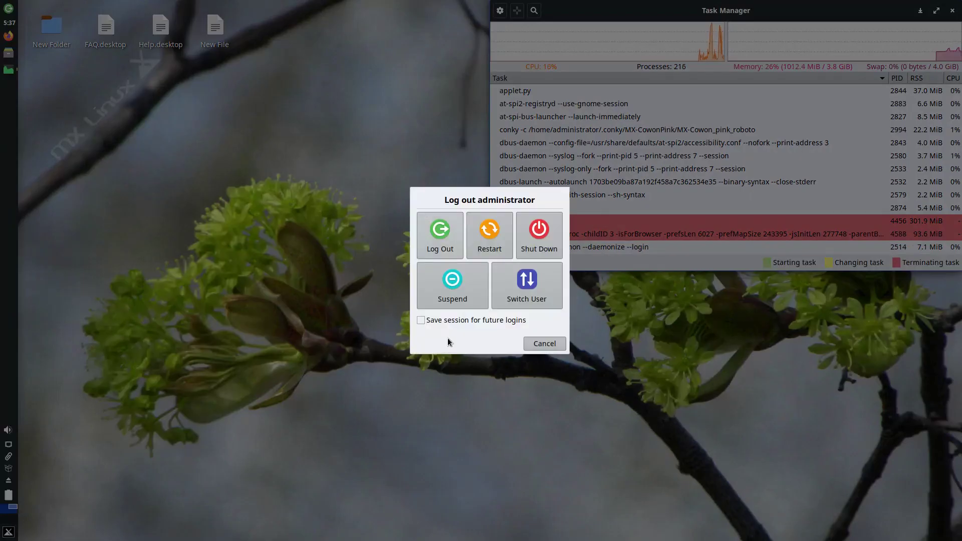
click(545, 343)
Review the Appearance and Items settings in Panel Preferences and close the dialog.
right_click(10, 316)
mouse_move(40, 391)
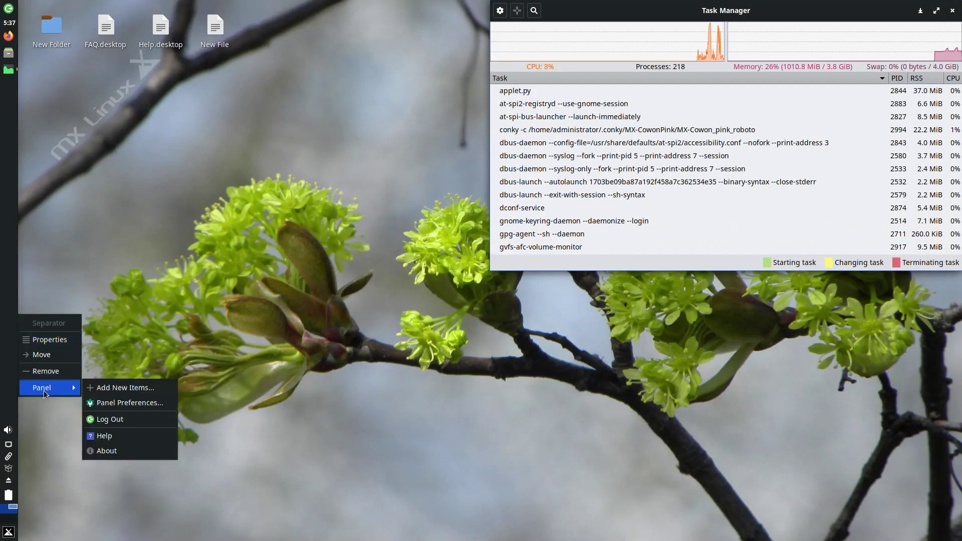
click(105, 405)
click(462, 198)
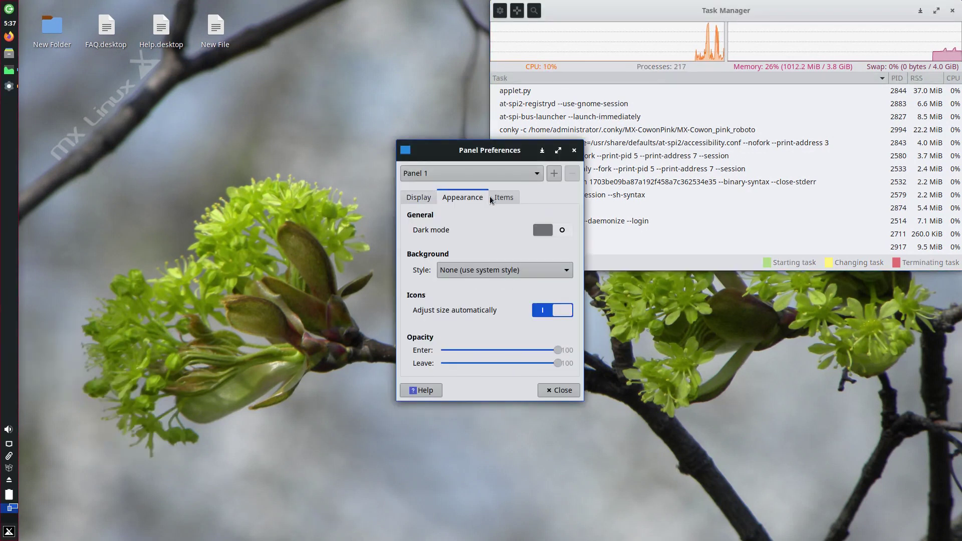
click(504, 197)
click(574, 152)
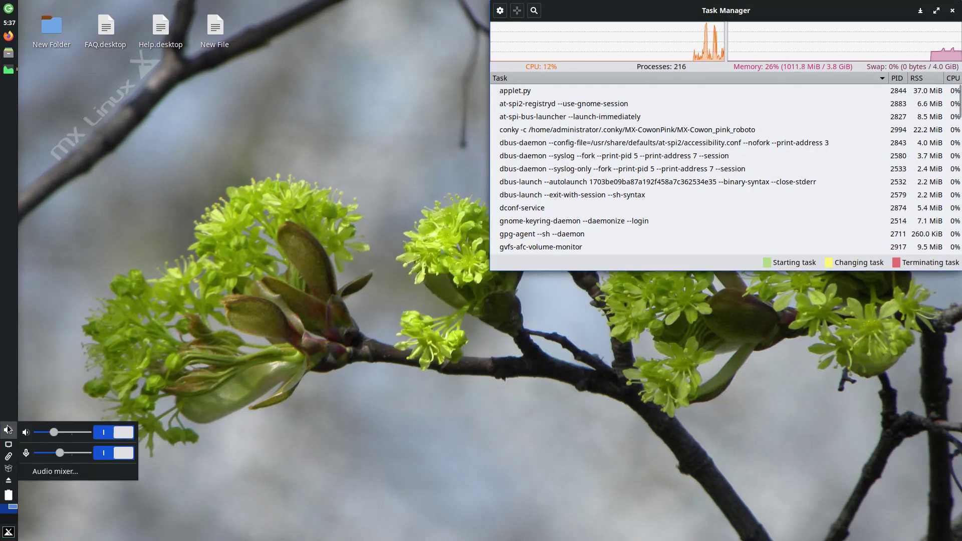
Open the Synaptic package manager from the update notifier in the panel and close it.
click(7, 474)
key(Return)
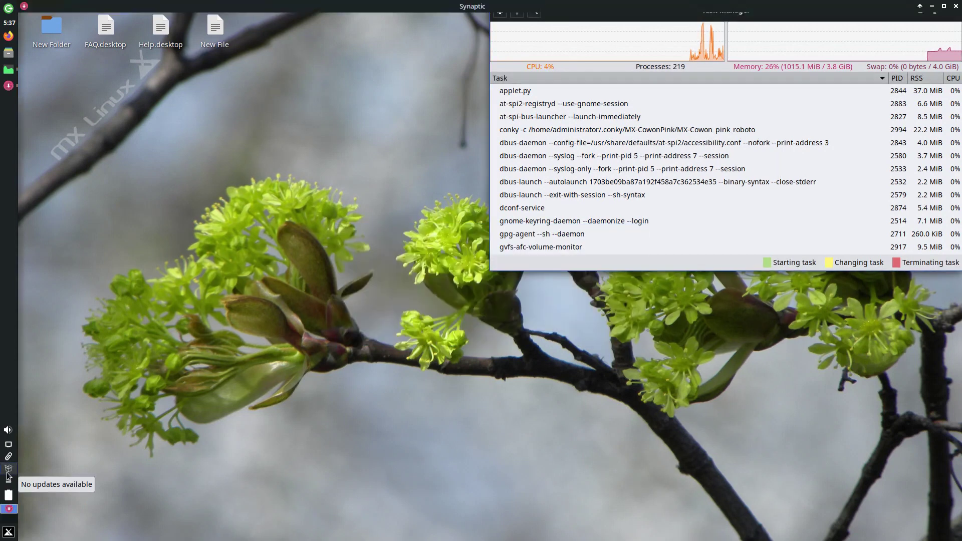
click(957, 8)
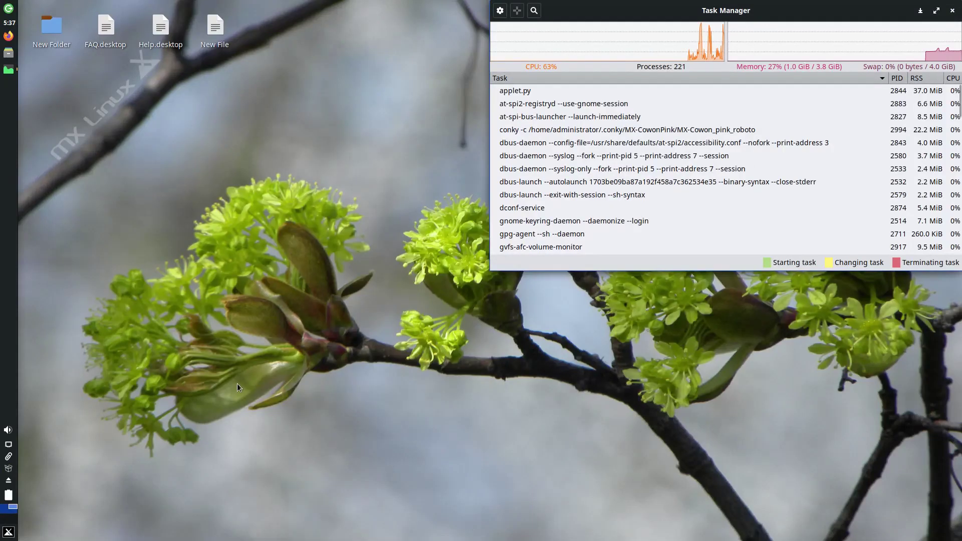
click(10, 495)
click(9, 495)
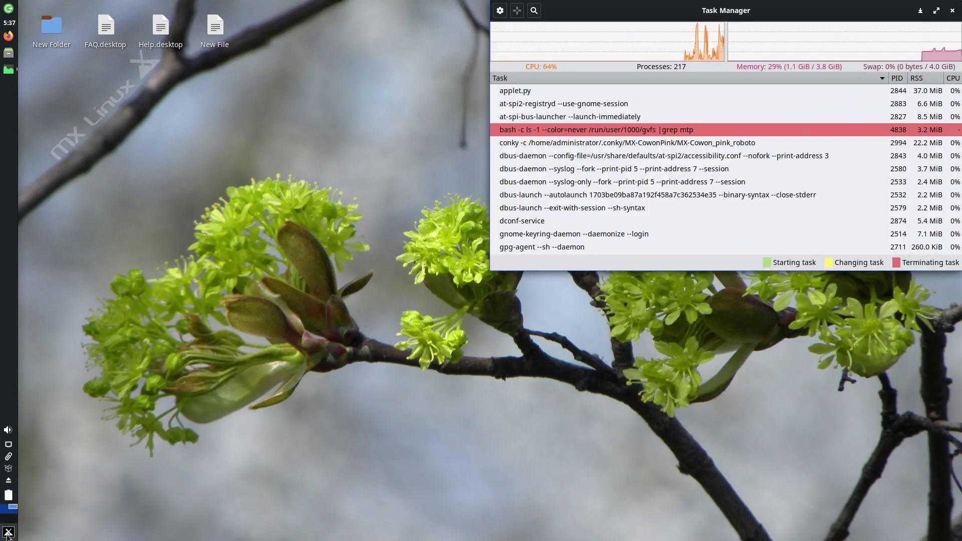
Enlarge the applications menu to the full screen height and browse the programs in its categories through to System.
click(8, 532)
drag(245, 272, 380, 4)
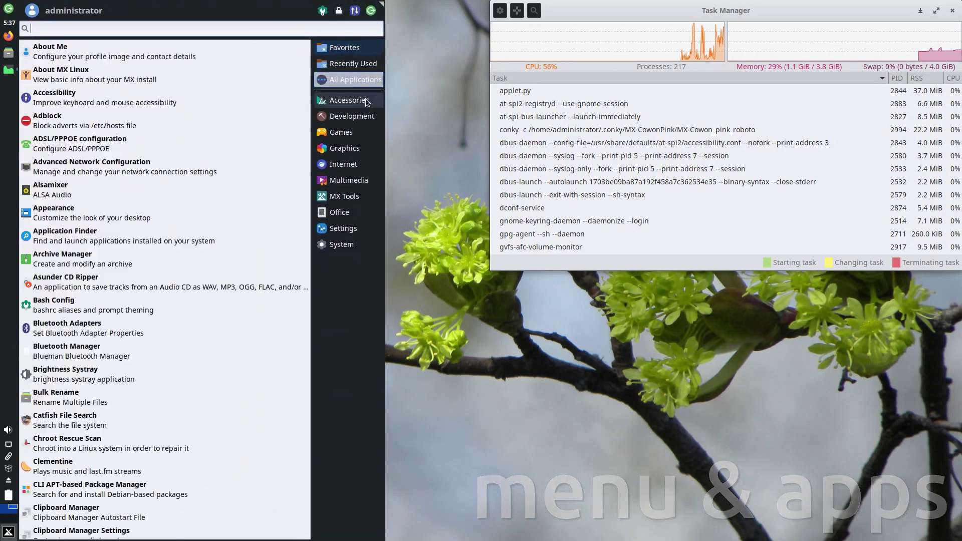
mouse_move(331, 147)
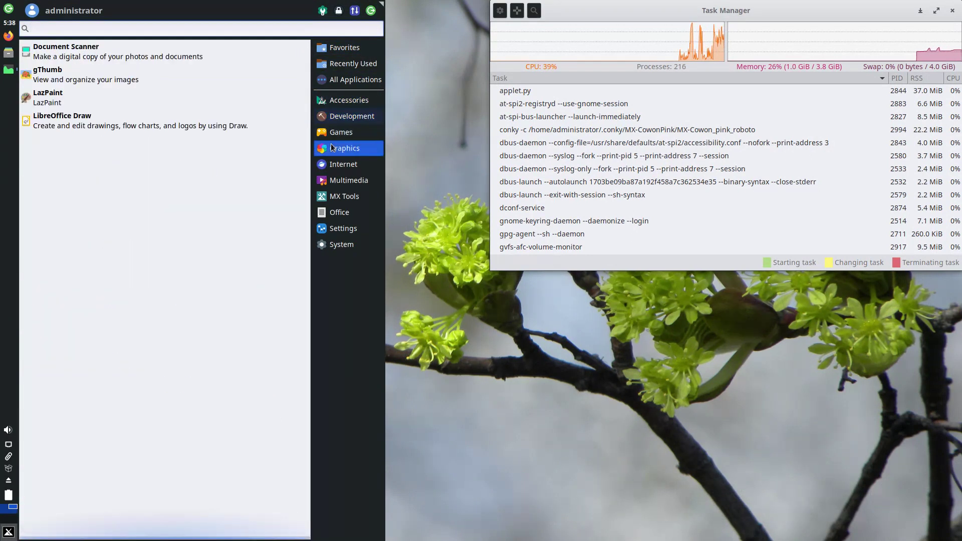
mouse_move(331, 170)
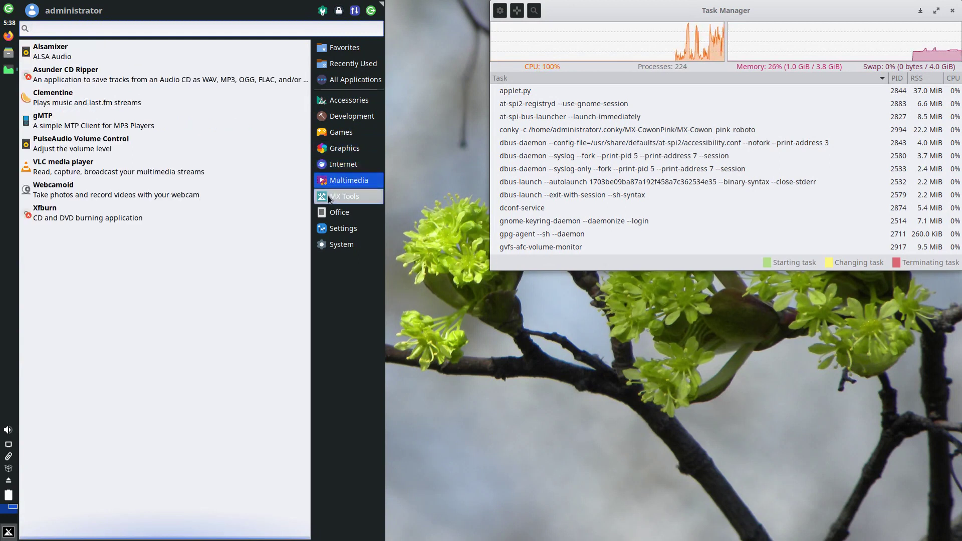
mouse_move(344, 212)
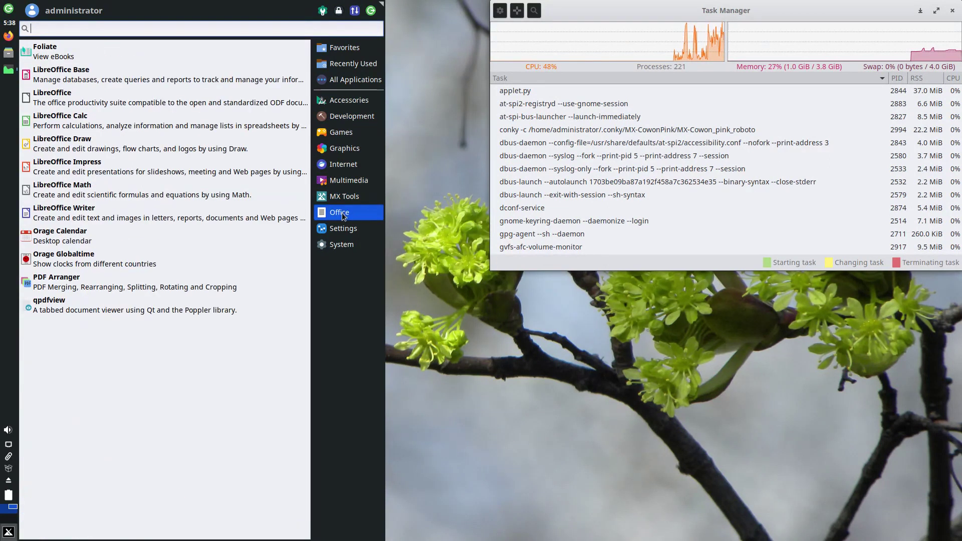
scroll(289, 224, down, 8)
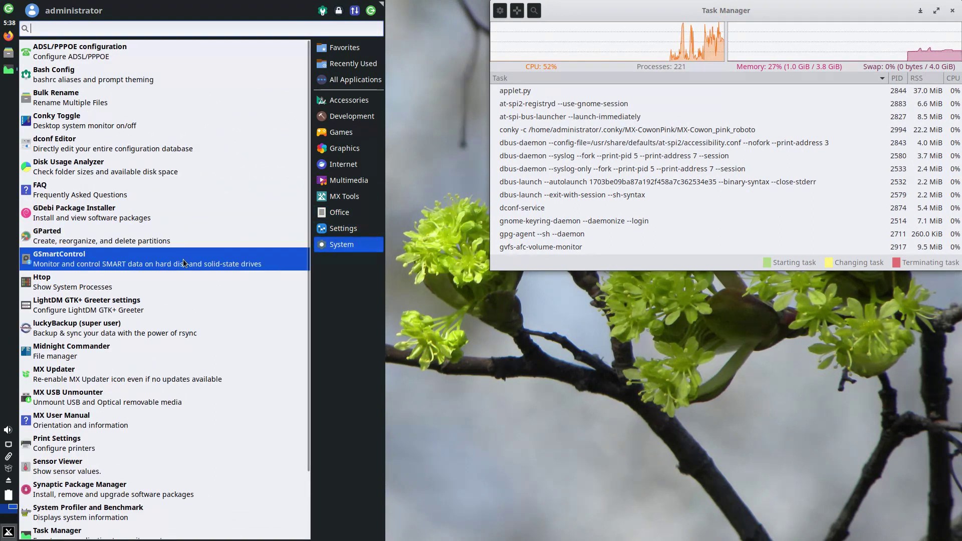
Lock the screen from the applications menu and unlock it with the account password.
click(338, 12)
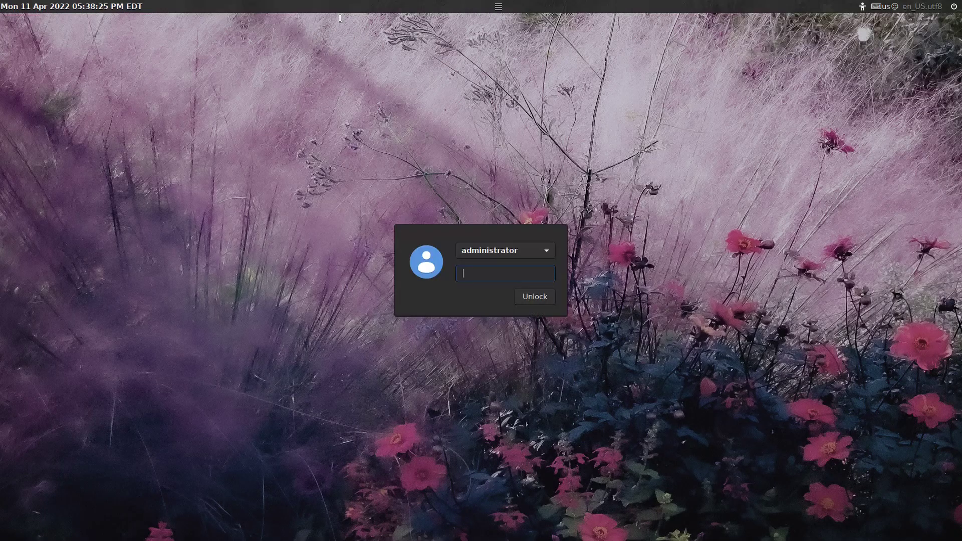
key(Return)
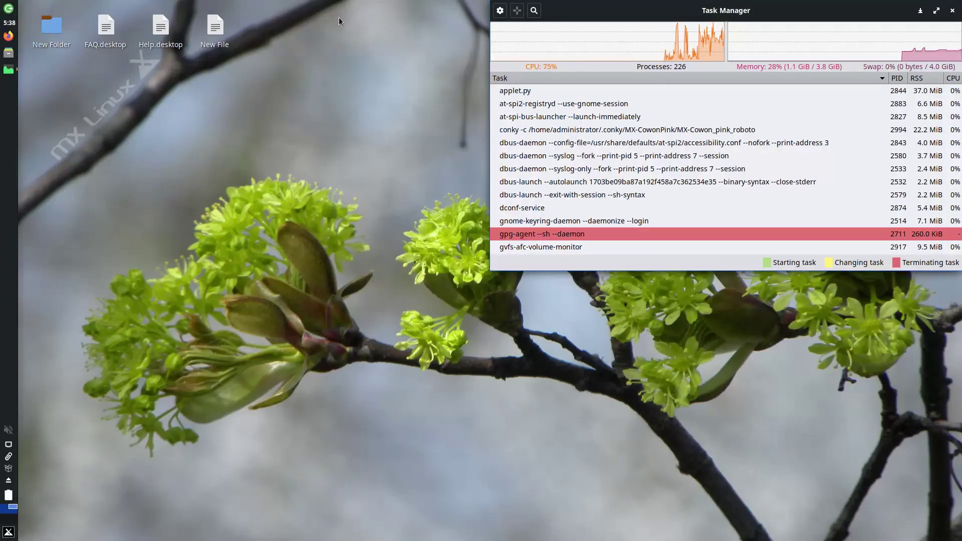
Open the settings manager from the applications menu and maximize its window.
click(8, 531)
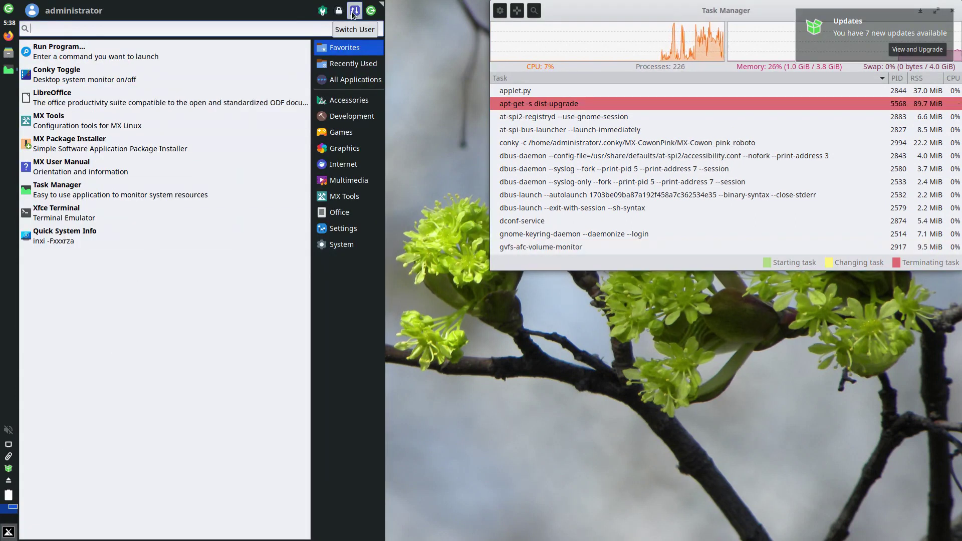
click(323, 10)
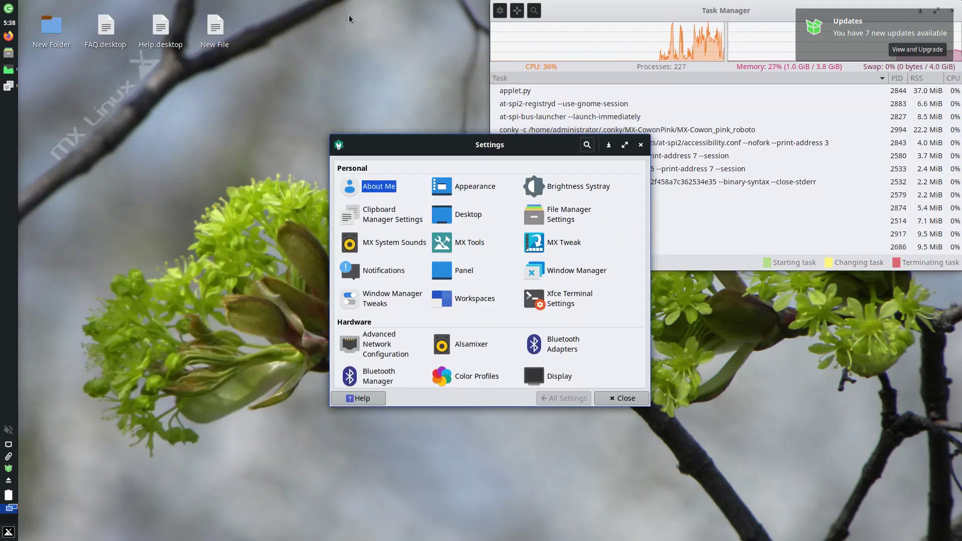
double_click(434, 145)
View the About Me profile form and close it.
key(Return)
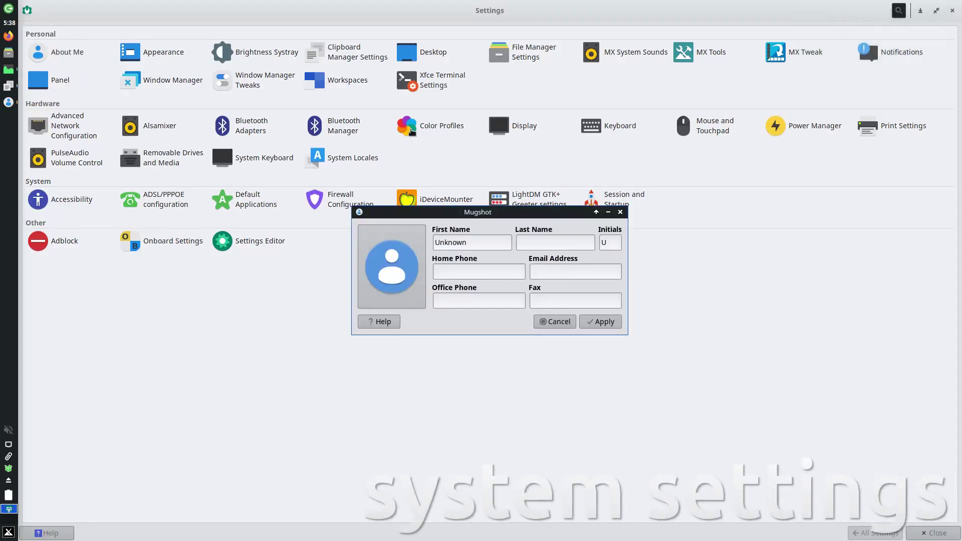
click(613, 214)
Set the desktop style to mx-comfort-dark in the Appearance settings.
click(164, 51)
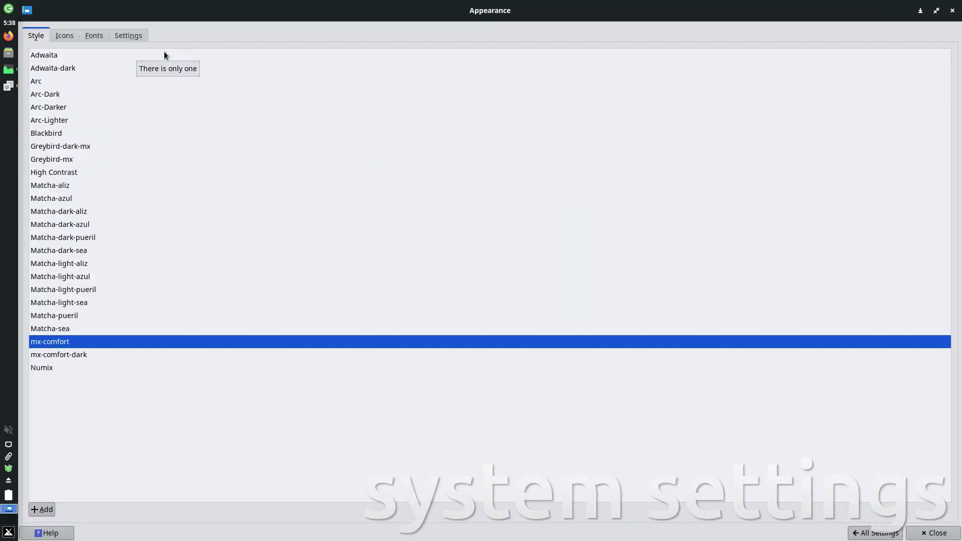
click(109, 354)
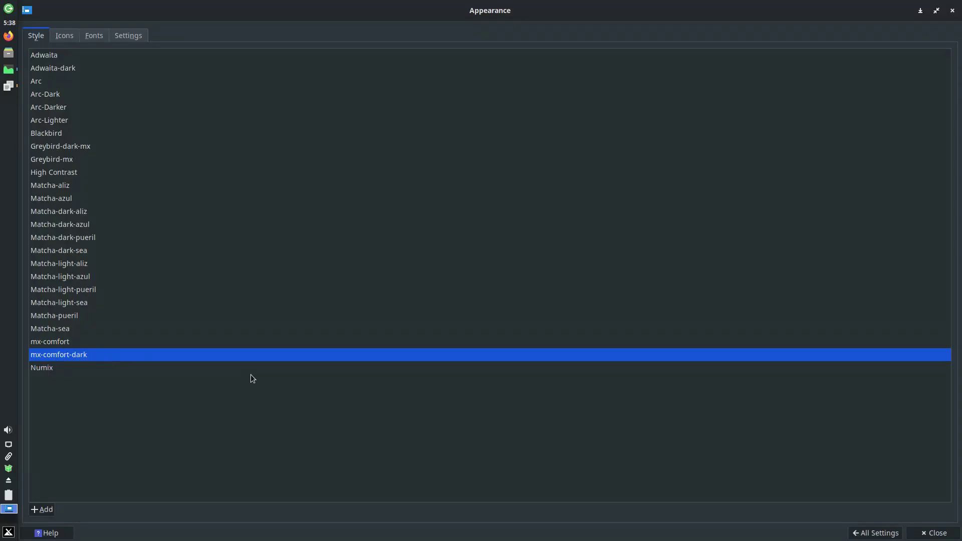
Select an icon theme listed above Papirus-mxbluedarkpanes, and view the remaining Fonts and Settings pages of Appearance.
click(68, 39)
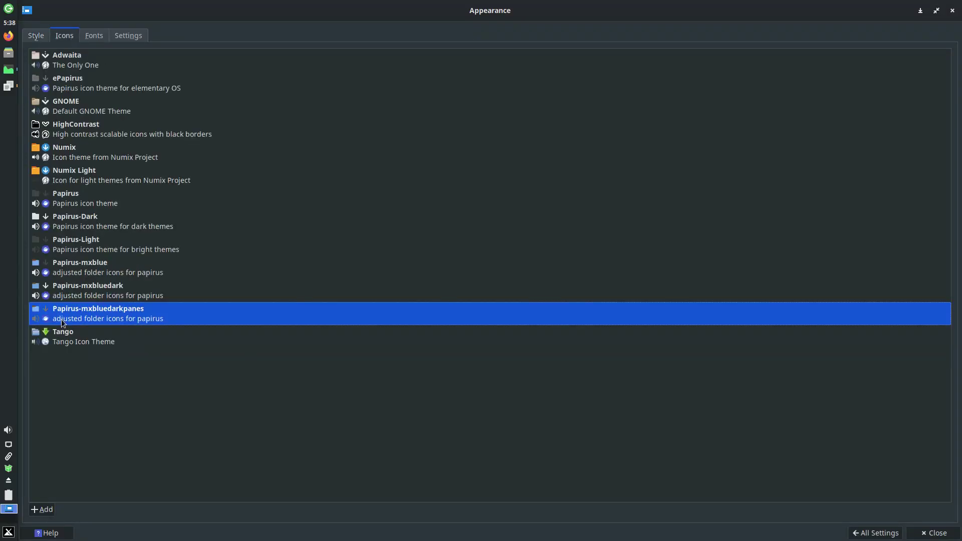
key(Up)
key(Up)
key(Up)
key(Up)
key(ctrl+Page_Down)
key(ctrl+Page_Down)
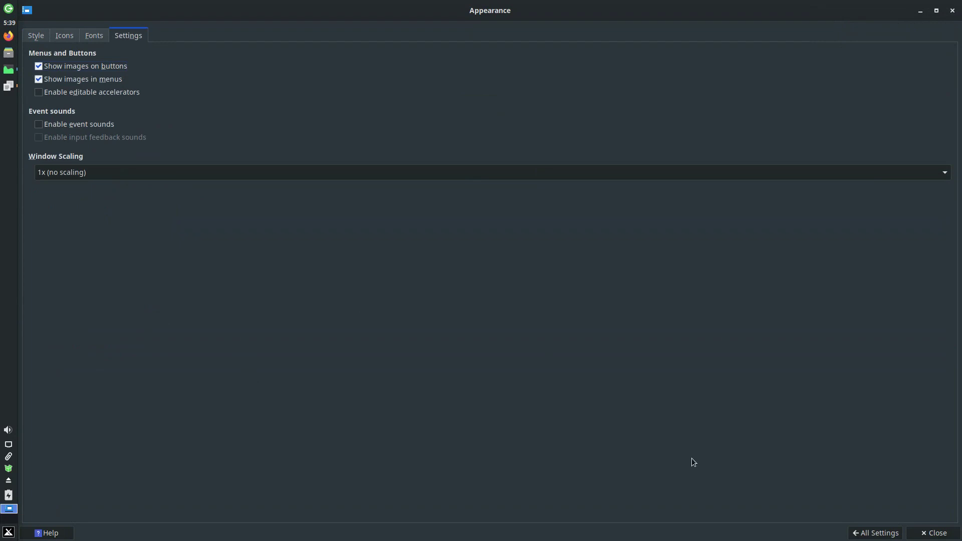
Return to the settings overview, view the Actions and History pages of Clipboard Manager Settings, and close that dialog.
click(875, 533)
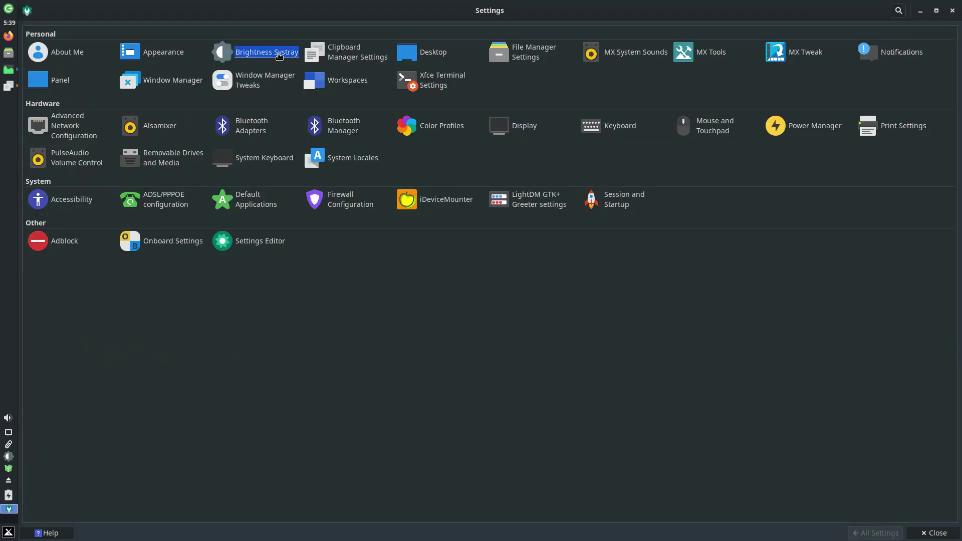
click(346, 52)
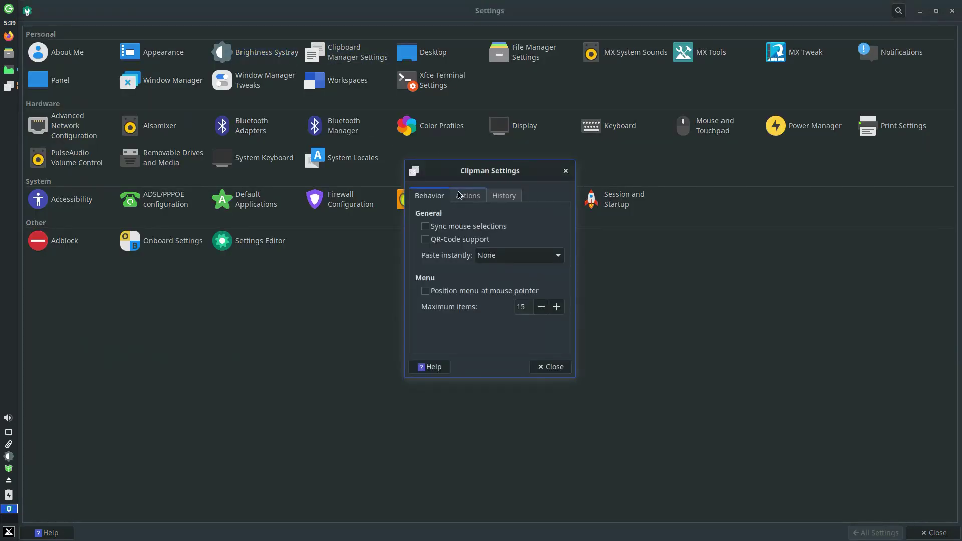
click(468, 195)
click(503, 195)
click(565, 171)
View the Menus and Icons pages of the Desktop settings and return to the settings overview.
click(433, 52)
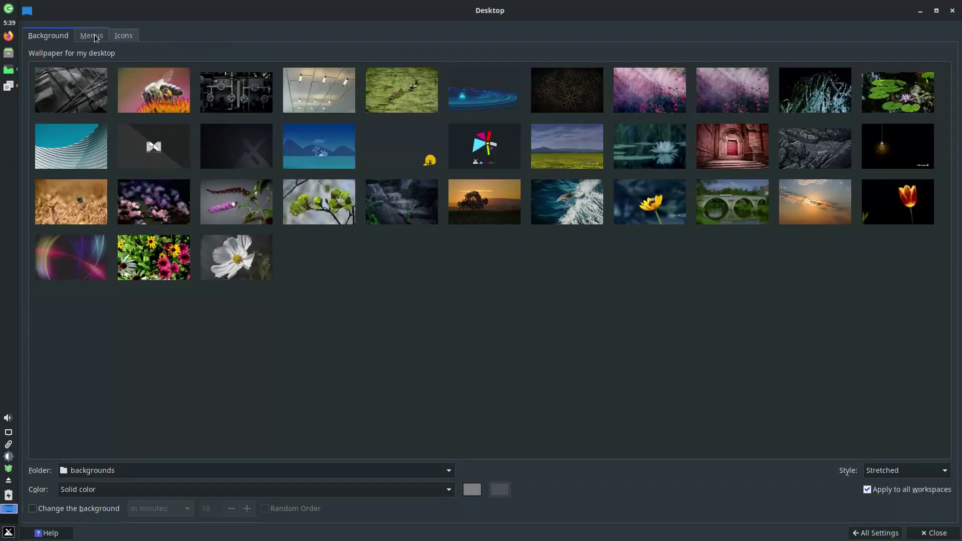
click(92, 35)
click(123, 35)
click(875, 533)
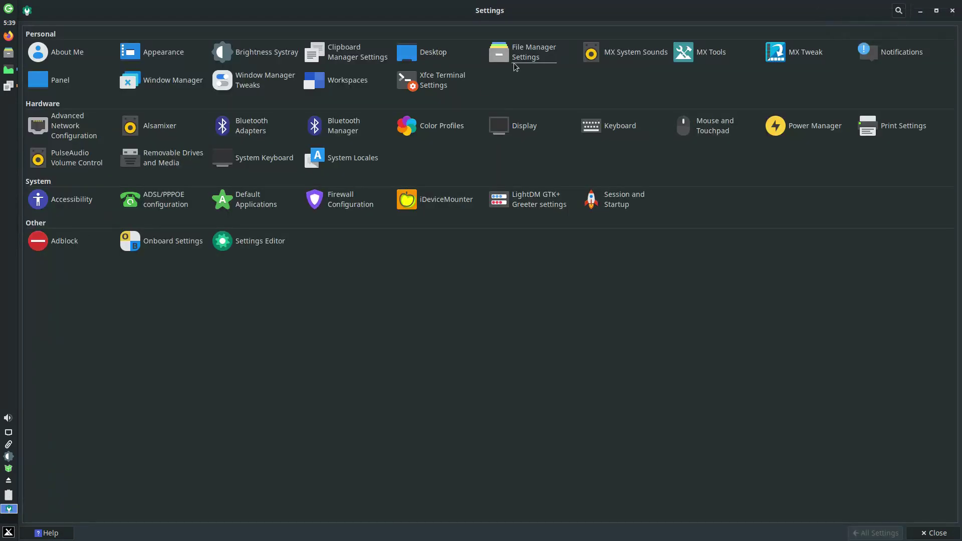
Open File Manager Settings, look through its other pages, and close it.
click(526, 53)
click(419, 160)
click(463, 161)
click(505, 160)
click(595, 136)
Open MX System Sounds and MX Tools one after the other, closing each after a look.
click(626, 52)
click(605, 162)
click(684, 53)
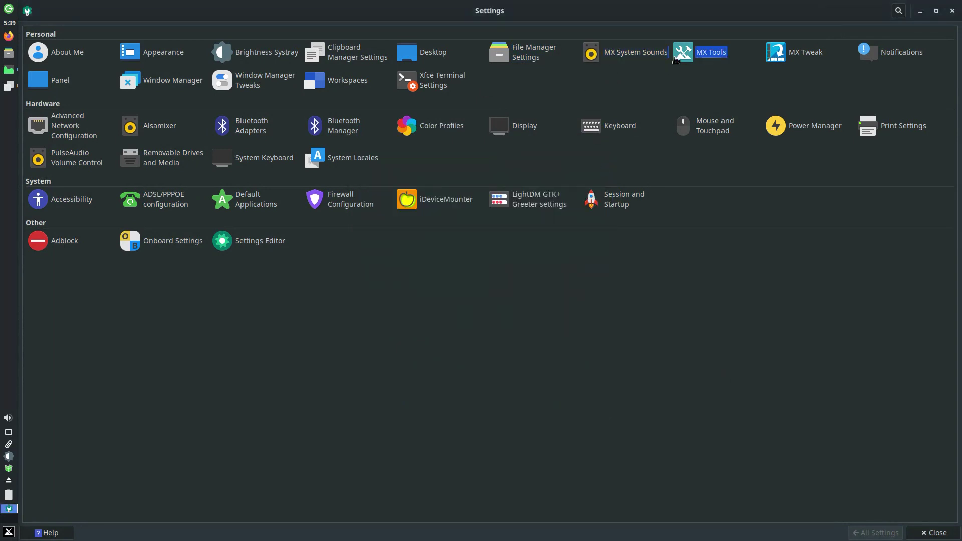
click(628, 73)
Open MX Tweak, view its Theme, Compositor and Display pages, and close it.
click(776, 53)
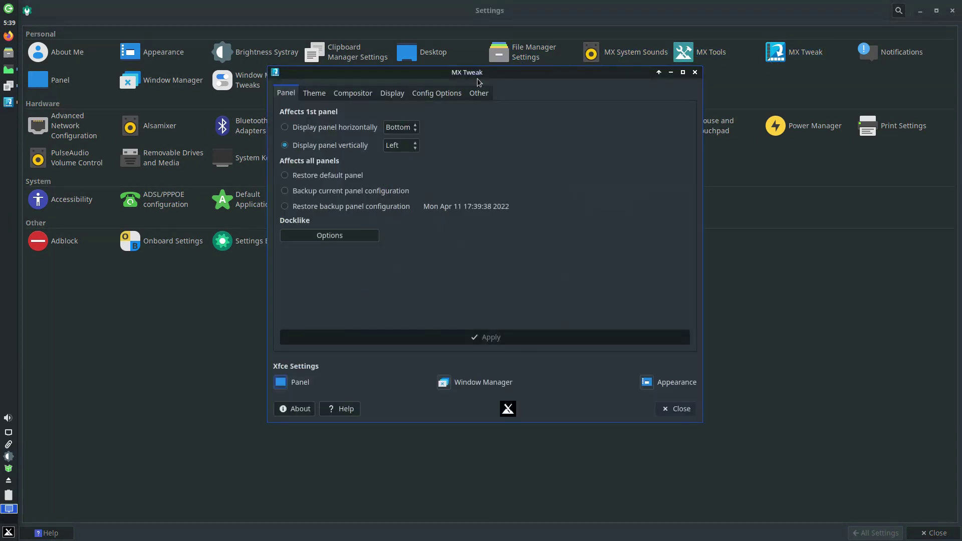
click(314, 93)
click(353, 94)
click(392, 93)
click(695, 72)
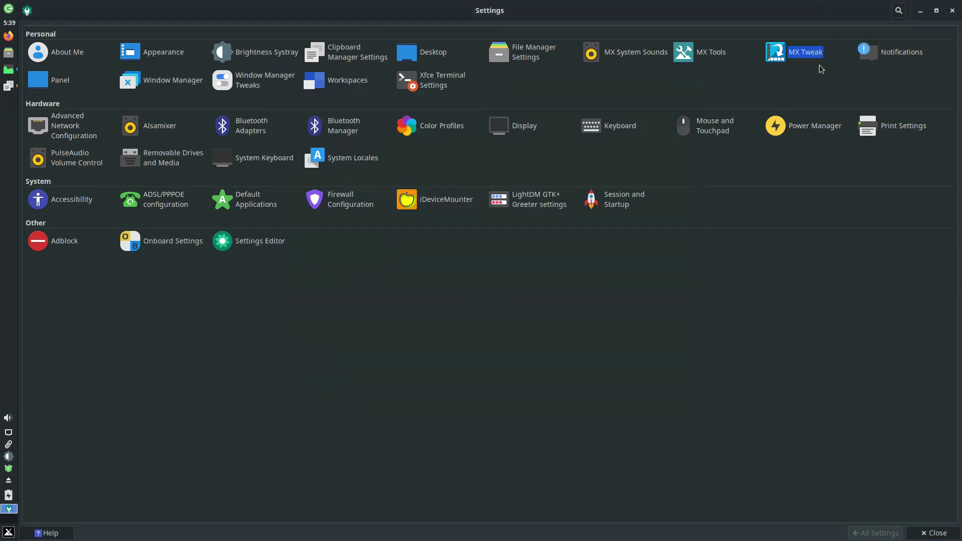
View the Applications and Log pages of the Notifications settings and return to the settings overview.
click(869, 52)
click(493, 44)
click(534, 44)
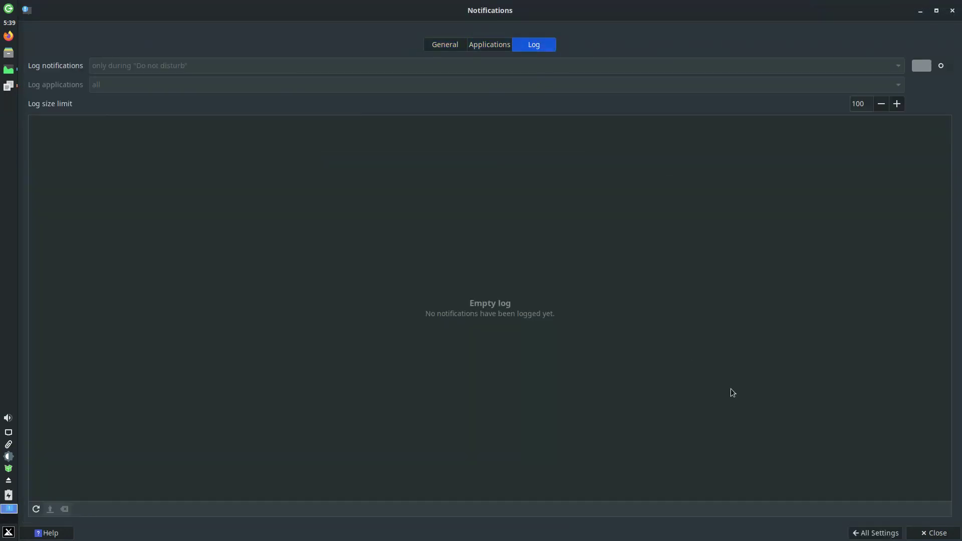
click(856, 537)
View the Appearance and Items pages of the Panel settings and return to the settings overview.
click(59, 79)
click(85, 57)
click(122, 57)
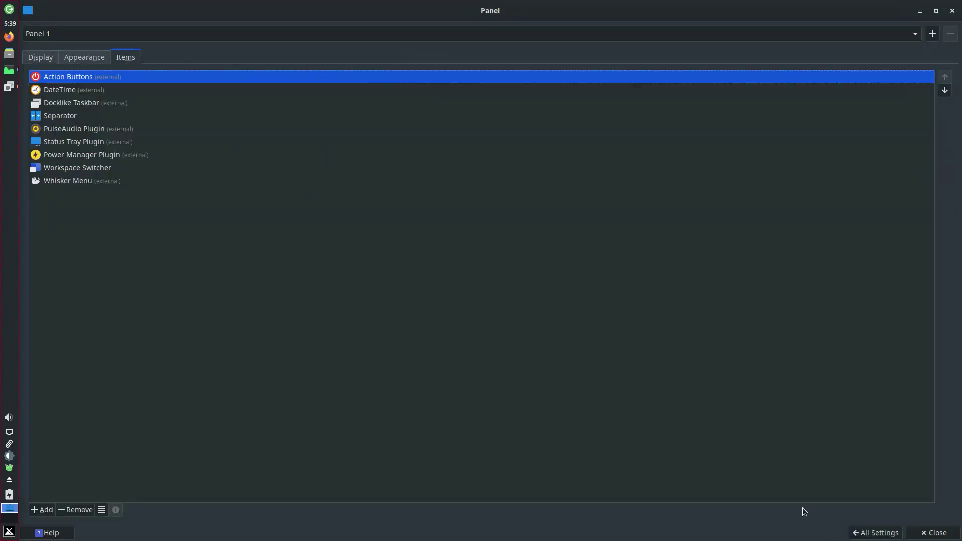
click(876, 533)
Set the Window Manager theme to mx-comfort-dark, view its Keyboard, Focus and Advanced pages, and return to the settings overview.
click(130, 80)
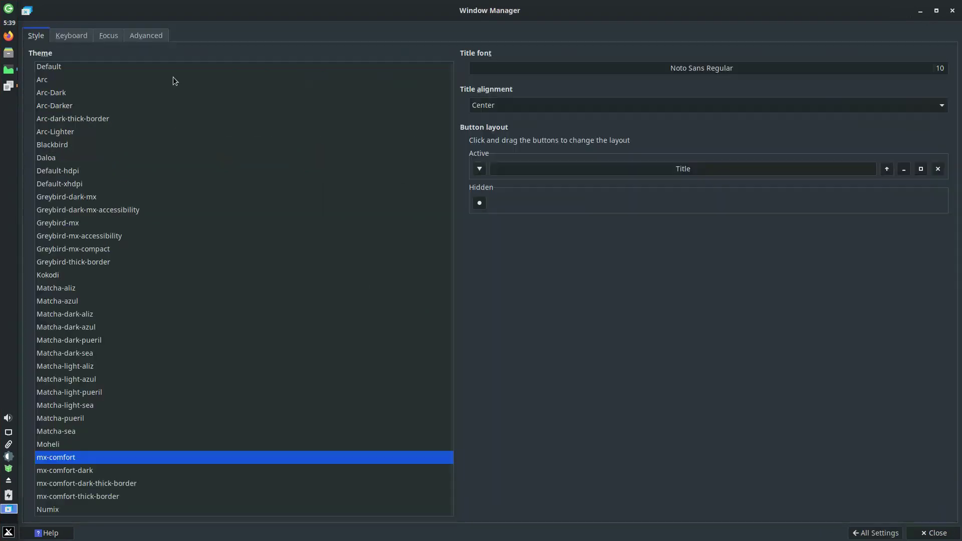
click(66, 470)
click(73, 40)
click(108, 36)
click(146, 37)
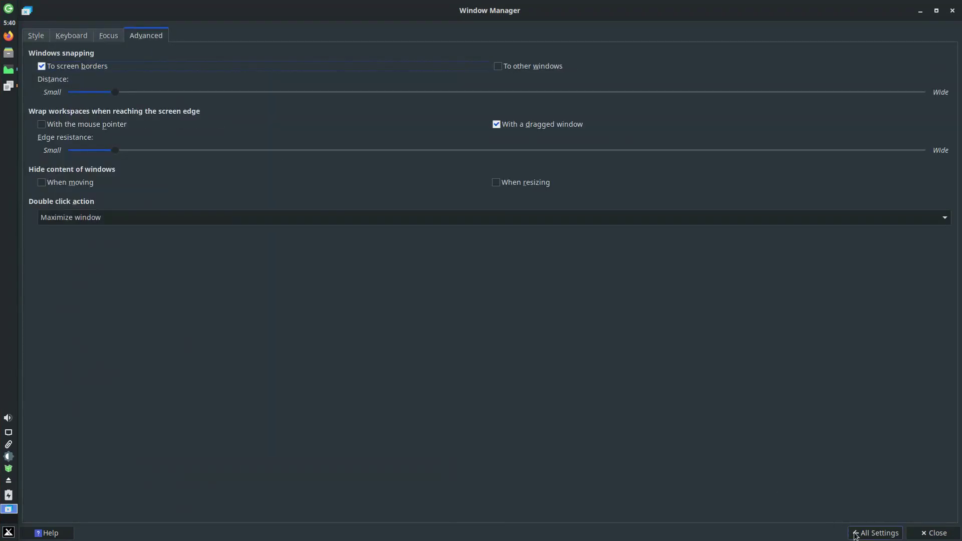
click(858, 532)
Open Window Manager Tweaks, look through several of its pages, and return to the settings overview.
click(261, 87)
click(133, 36)
click(167, 36)
click(216, 36)
click(265, 35)
click(875, 533)
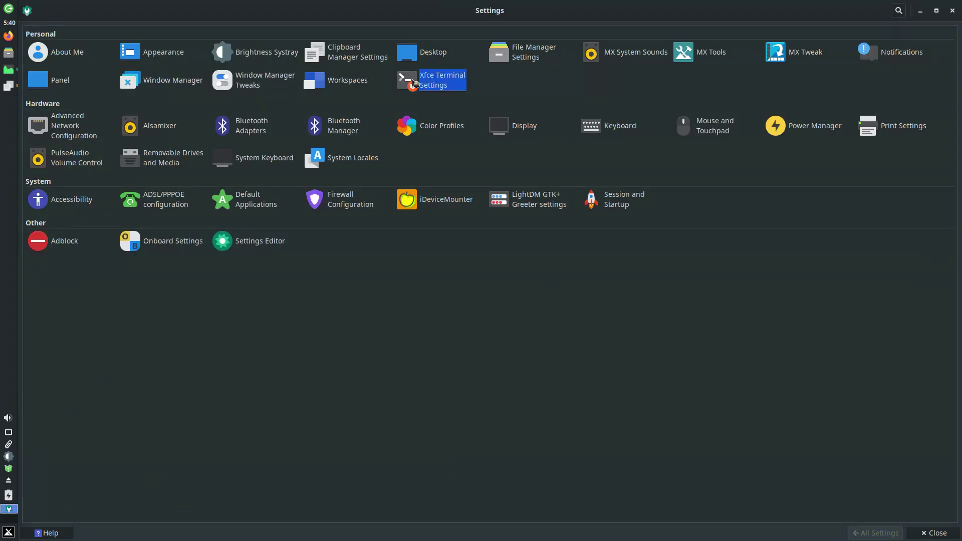
Open Xfce Terminal Settings, look through several of its pages, and close it.
click(432, 80)
click(500, 121)
click(533, 122)
click(584, 121)
click(624, 101)
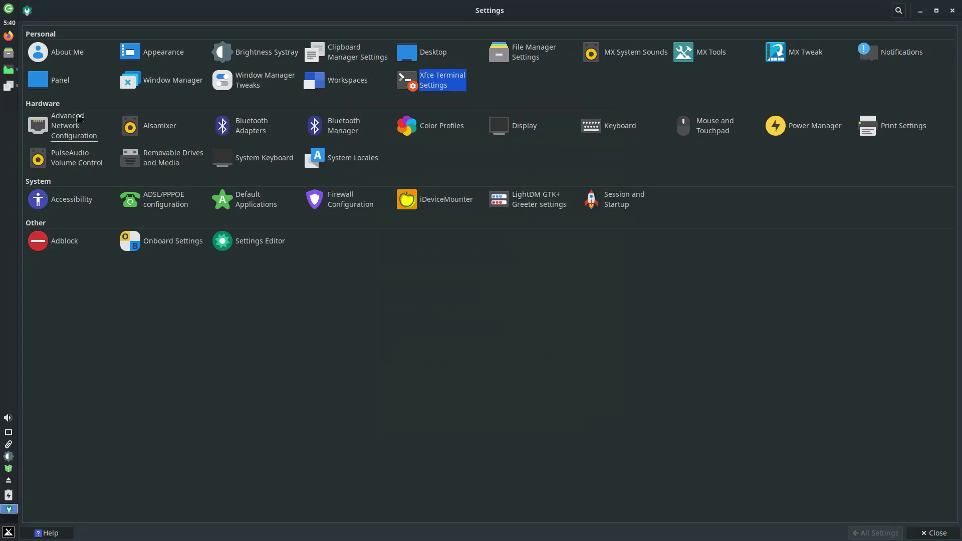
Open Advanced Network Configuration and Alsamixer one after the other, closing each after a look.
click(74, 126)
click(632, 177)
click(150, 126)
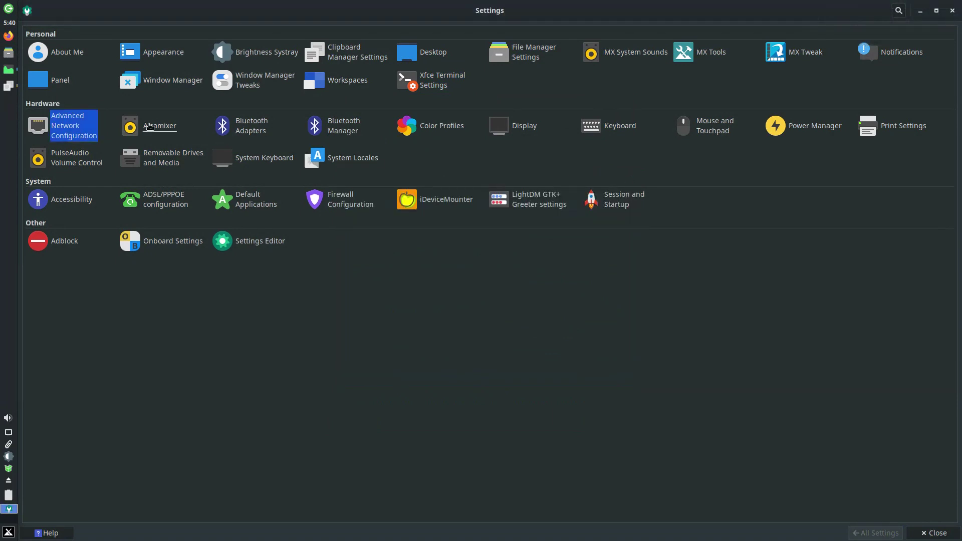
click(459, 13)
Open Bluetooth Adapters and Bluetooth Manager one after the other, dismissing each window.
click(251, 126)
click(500, 292)
click(337, 124)
click(433, 306)
View the Color Profiles settings and the second page of the Display settings, returning to the settings overview after each.
click(427, 128)
click(876, 532)
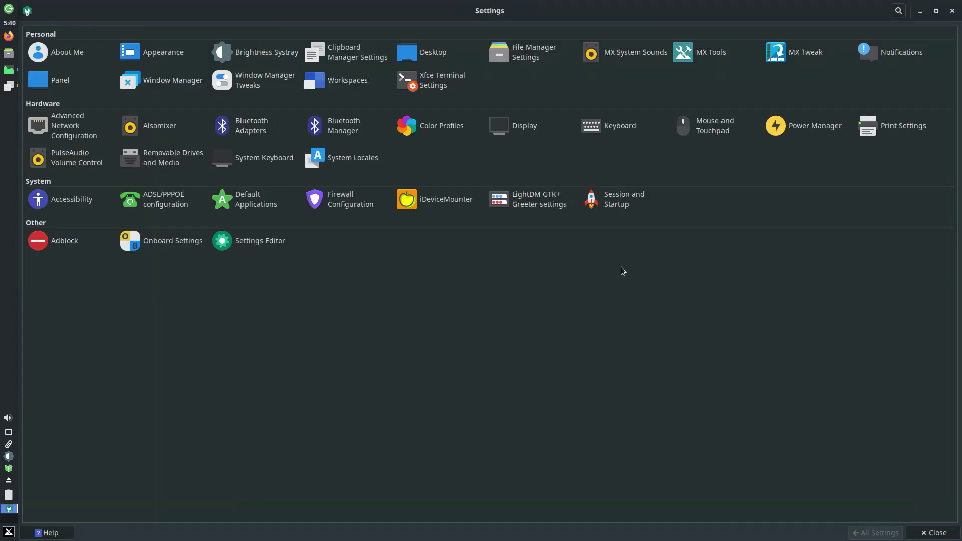
click(524, 126)
click(82, 34)
click(876, 532)
View the Application Shortcuts and Layout pages of the Keyboard settings and return to the settings overview.
click(618, 127)
click(96, 35)
click(163, 34)
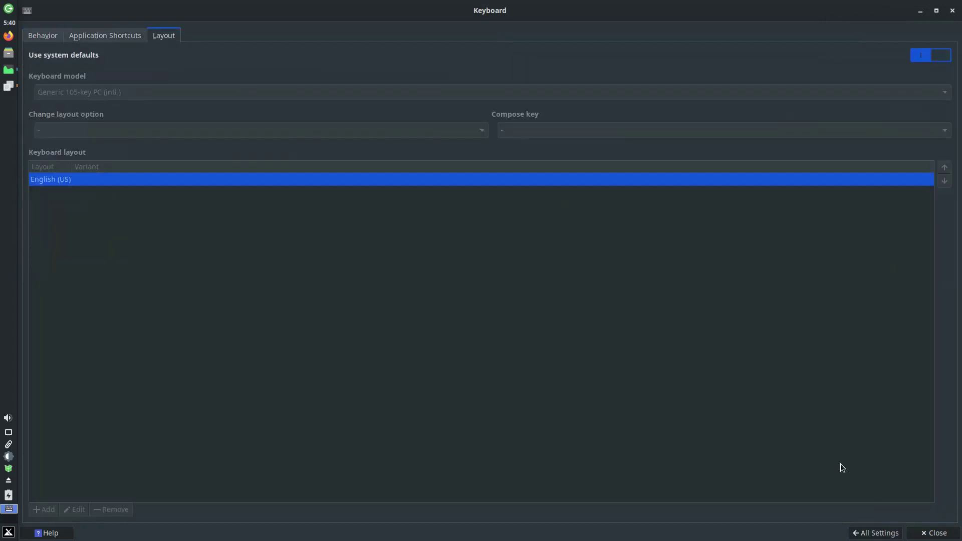
click(876, 532)
View the Theme page of the Mouse and Touchpad settings and return to the settings overview.
click(714, 126)
click(118, 35)
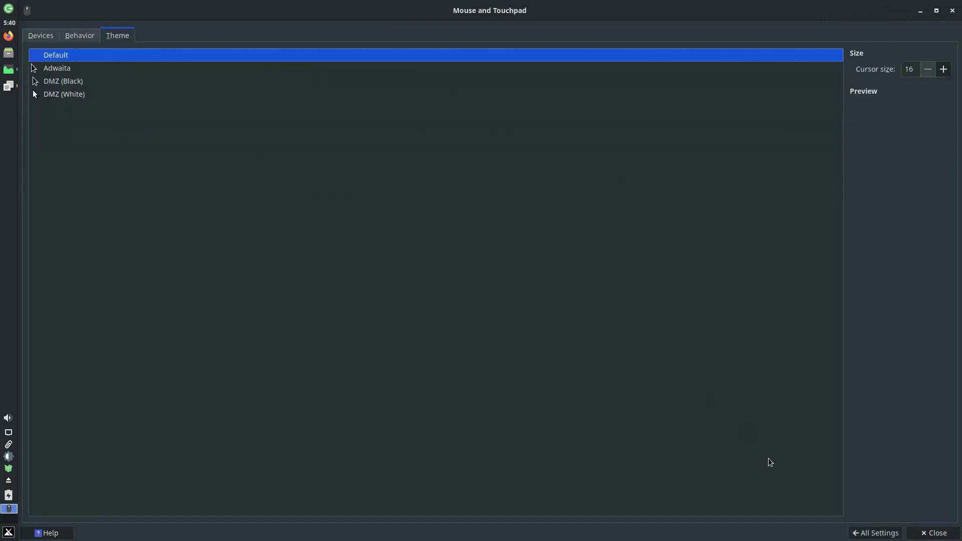
click(876, 533)
View the System, Display and Devices pages of Power Manager and return to the settings overview.
click(802, 127)
click(70, 35)
click(125, 35)
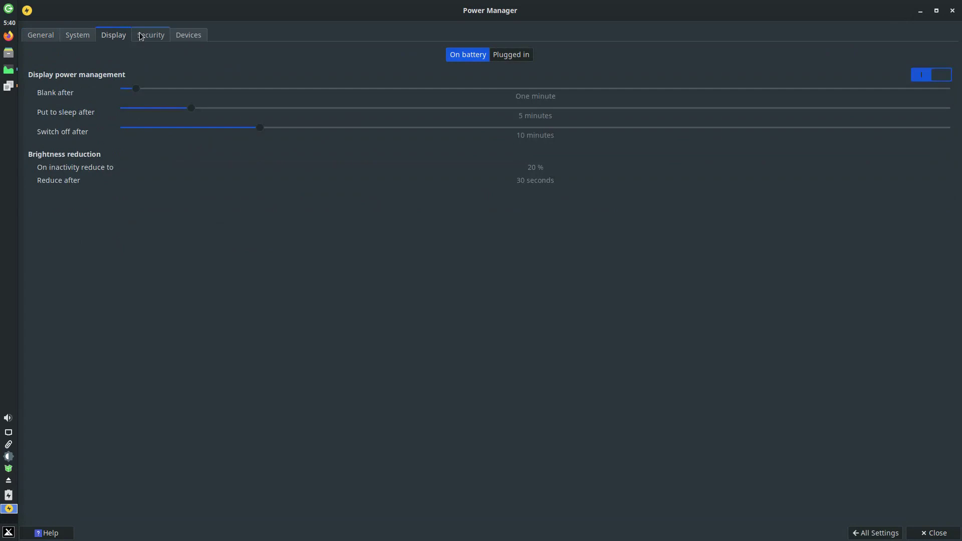
click(180, 37)
click(75, 85)
click(876, 533)
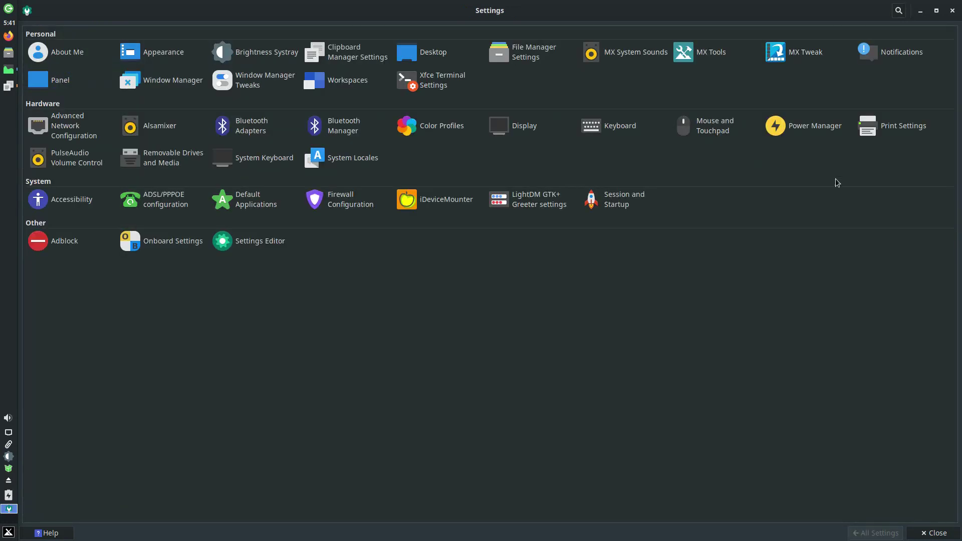
Open PulseAudio Volume Control, view its Input Devices and Configuration pages, and close it.
click(596, 215)
click(70, 157)
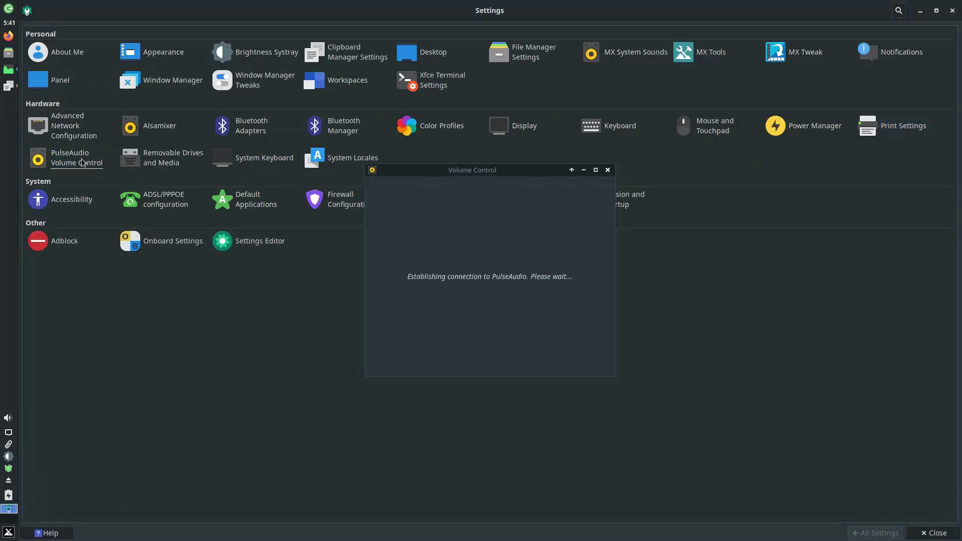
click(198, 22)
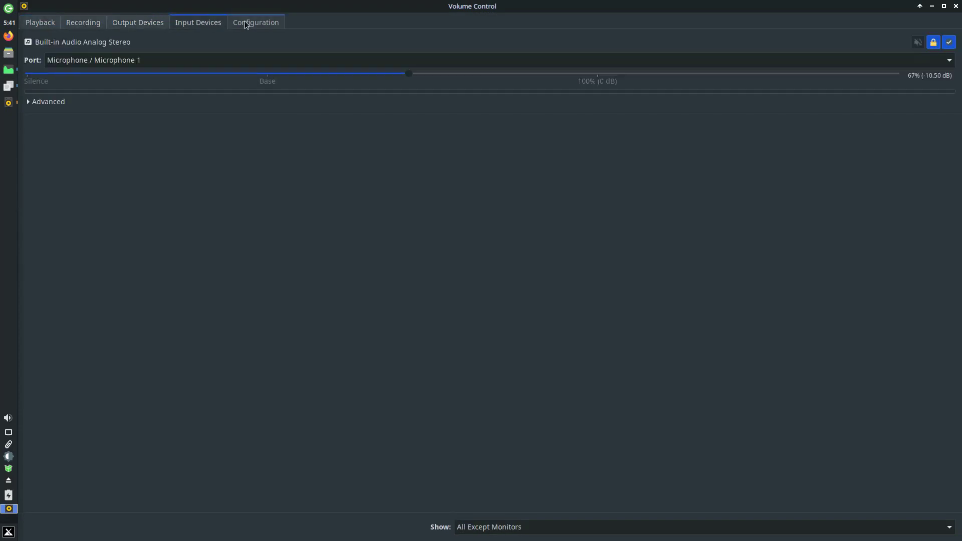
click(248, 22)
click(956, 6)
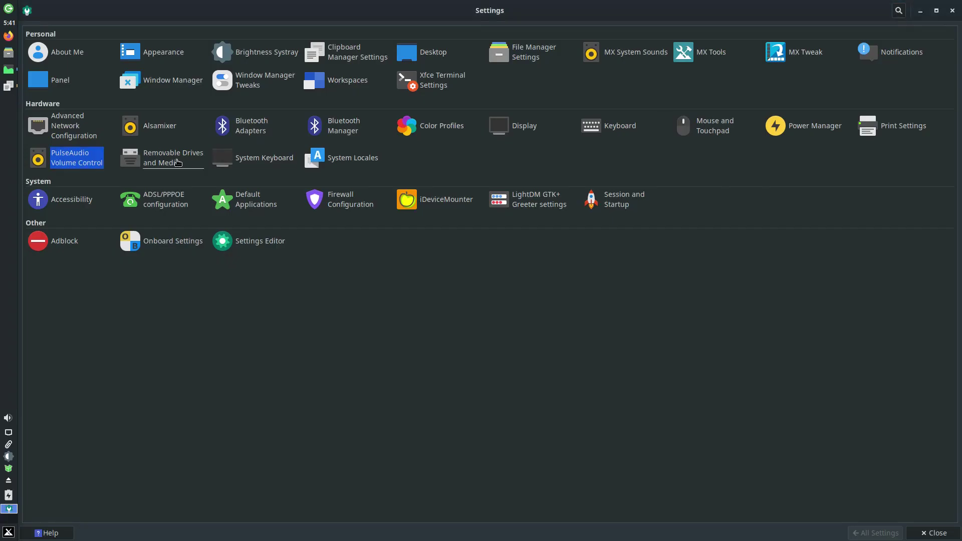
View the Removable Drives and Media settings and return to the settings overview.
click(76, 154)
scroll(130, 36, down, 4)
click(863, 530)
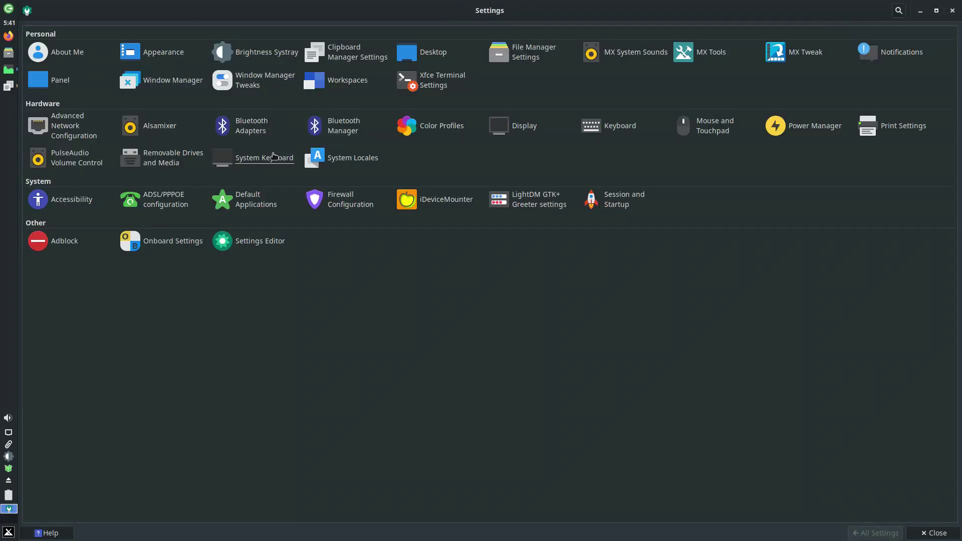
Open System Keyboard by entering the account password, view its Hotkeys and Advanced pages, and close it.
click(265, 158)
text(*****)
key(Return)
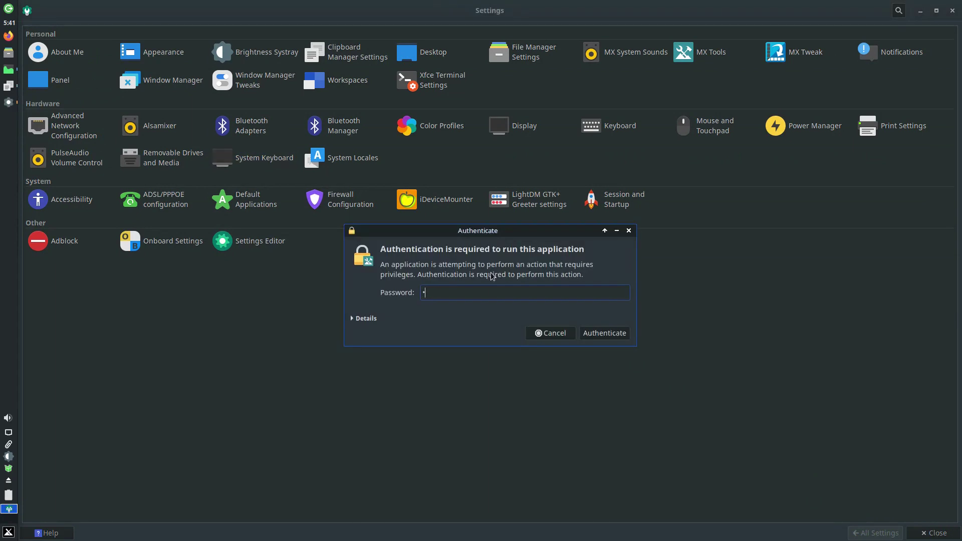
click(353, 180)
click(390, 181)
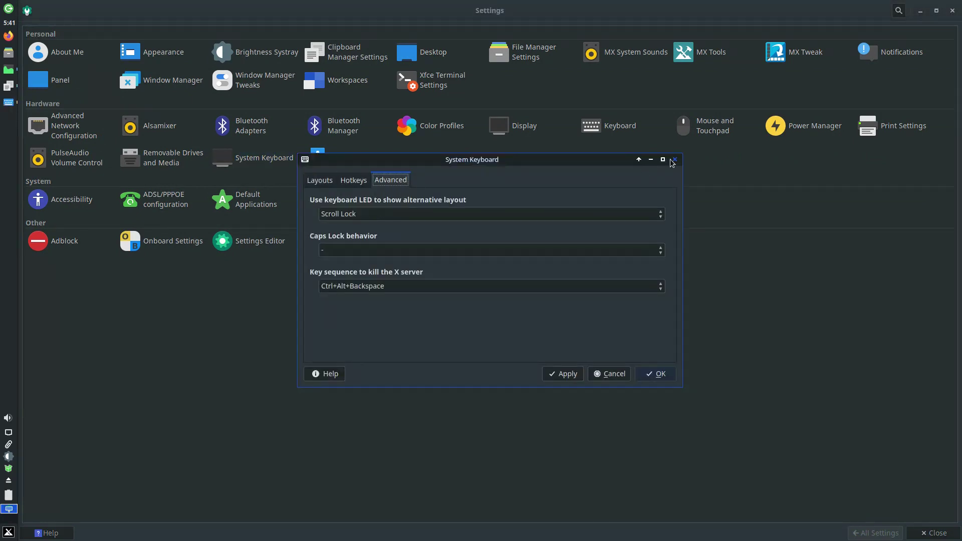
click(675, 159)
Open System Locales by entering the account password and advance from the locales to be generated through the default locale choice.
click(346, 158)
key(Return)
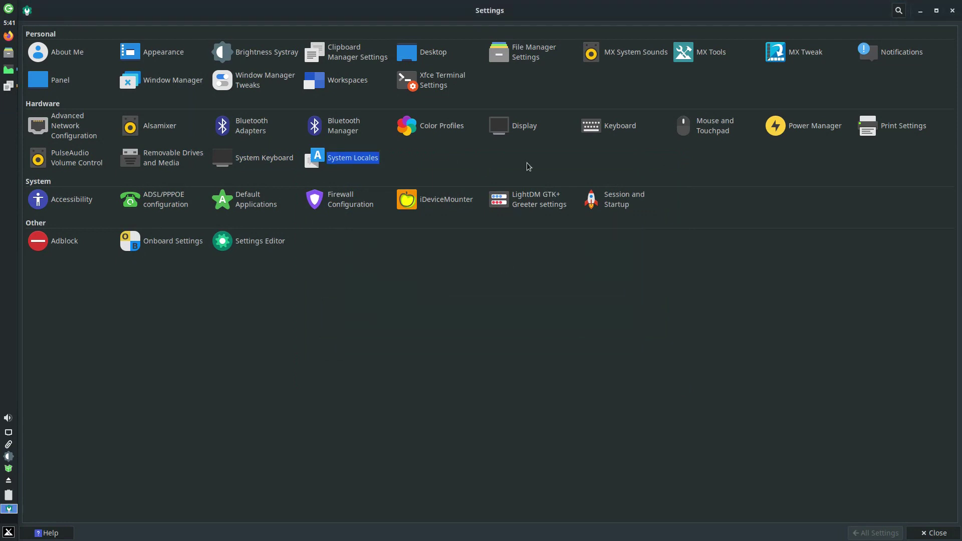
click(608, 171)
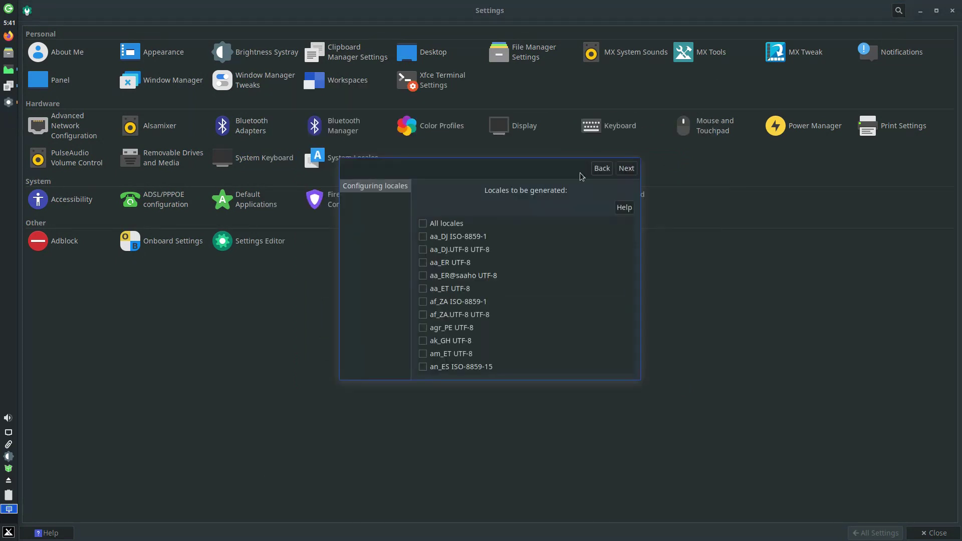
click(633, 174)
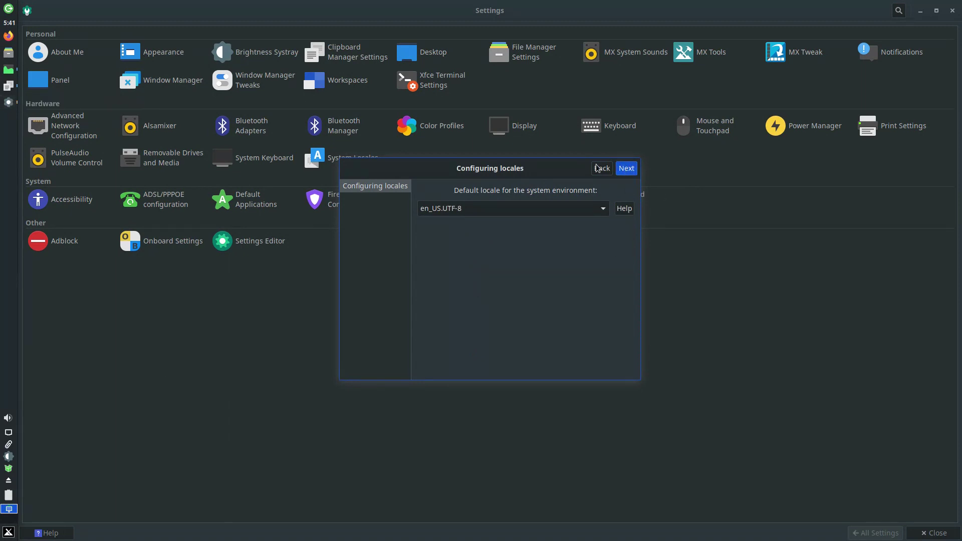
Open the Accessibility settings, view its other pages, and return to the settings overview.
click(71, 199)
click(130, 34)
click(168, 34)
click(865, 530)
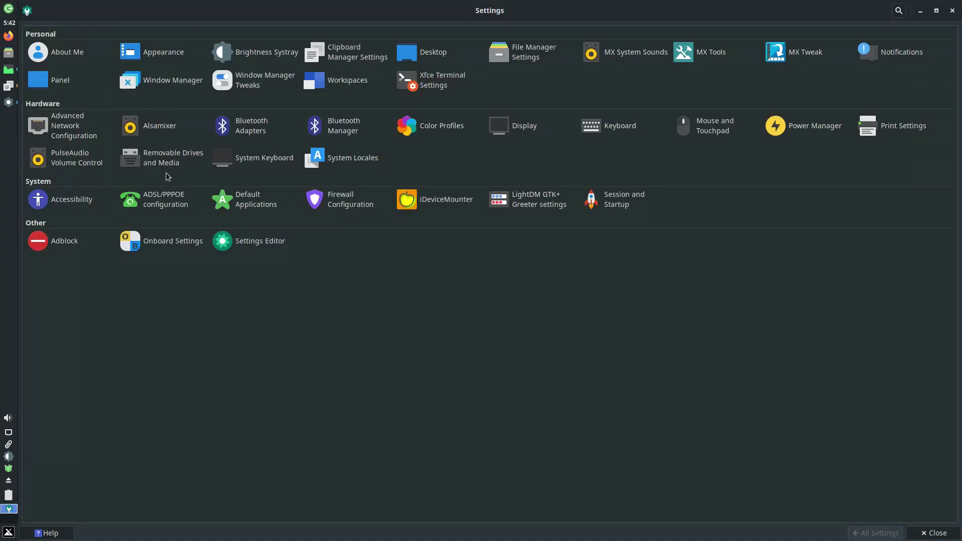
Open and dismiss ADSL/PPPOE configuration, and view another page of Default Applications before returning to the settings overview.
click(167, 203)
click(467, 264)
click(249, 199)
click(114, 34)
click(875, 533)
Open Firewall Configuration by entering the account password, look through its pages, and close it.
click(355, 209)
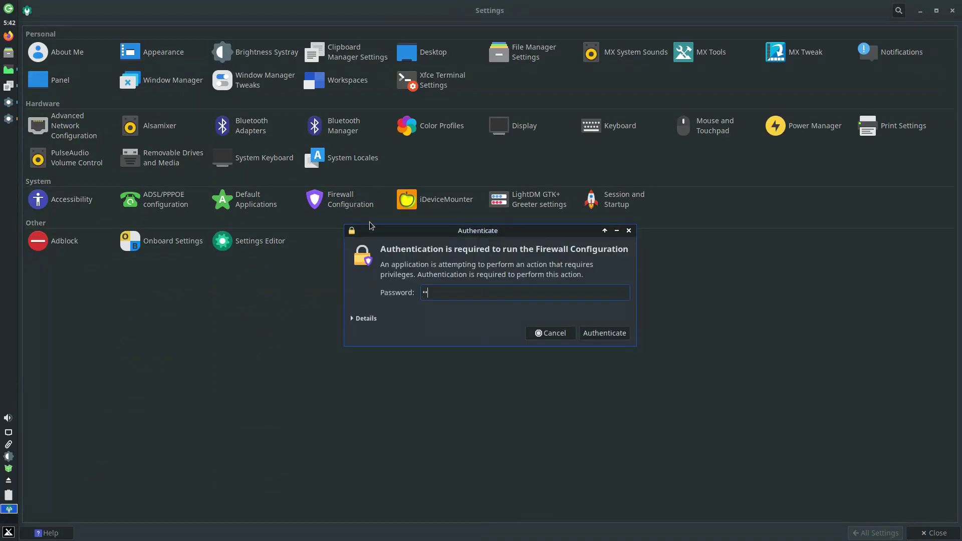
key(Return)
click(496, 261)
click(540, 261)
click(576, 137)
Open iDeviceMounter, look at its Mount iDevice window, and close it.
click(466, 199)
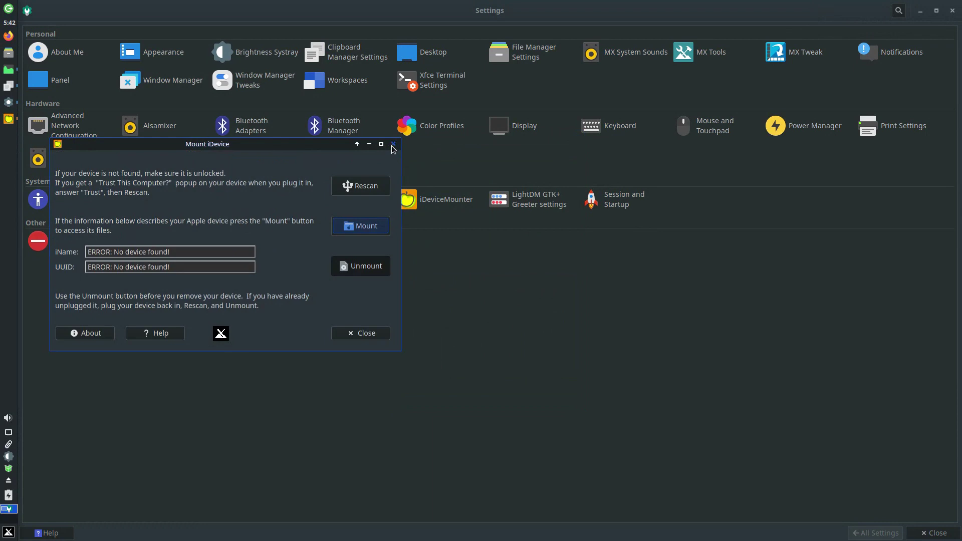
click(393, 146)
Open LightDM GTK+ Greeter settings with the account password, view its Panel, Window position and Misc. pages, and return to the overview.
click(523, 198)
key(Return)
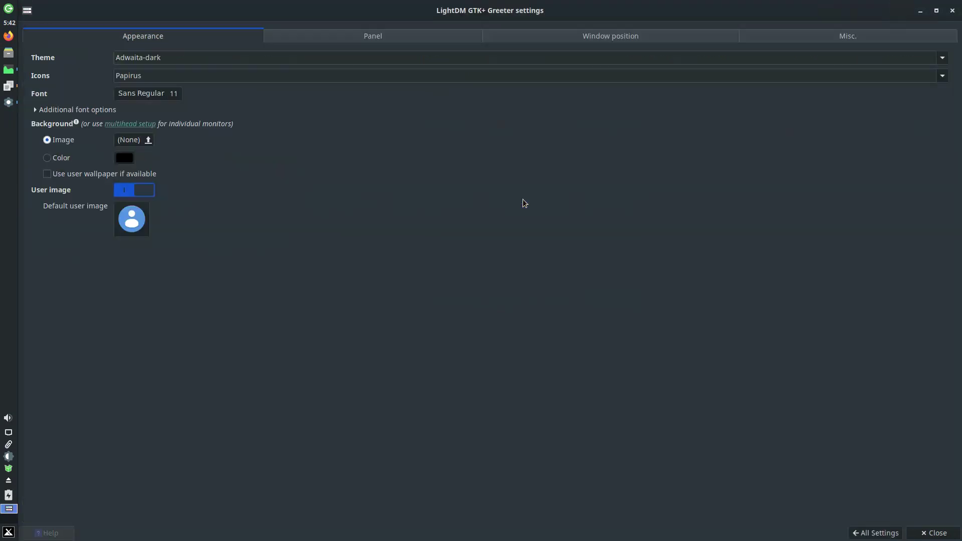
click(372, 36)
click(611, 36)
click(811, 39)
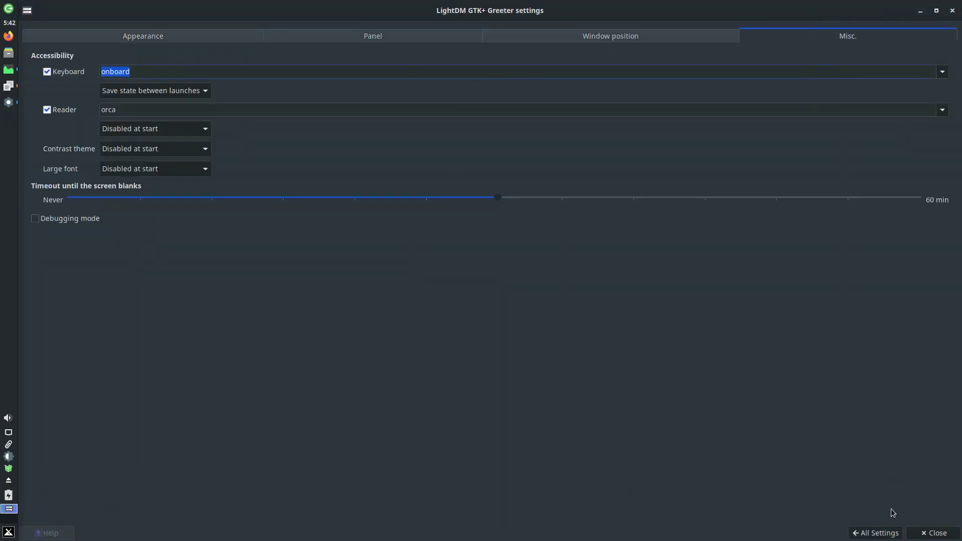
click(875, 533)
Open Session and Startup, look at two of its other pages, and return to the settings overview.
click(608, 202)
click(101, 36)
click(227, 36)
click(875, 532)
Open Adblock by entering the account password, dismiss it, and select Onboard Settings.
click(53, 242)
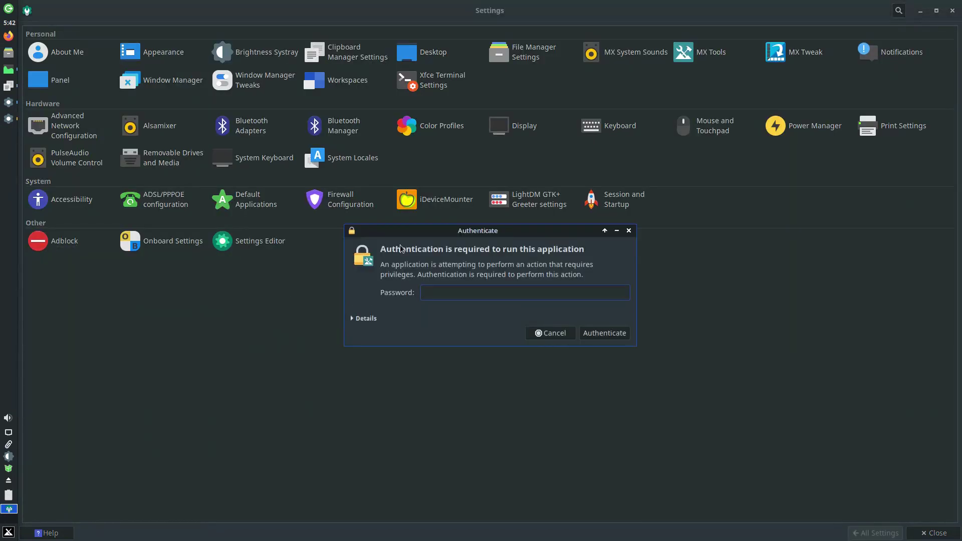
key(Return)
key(Return)
key(Right)
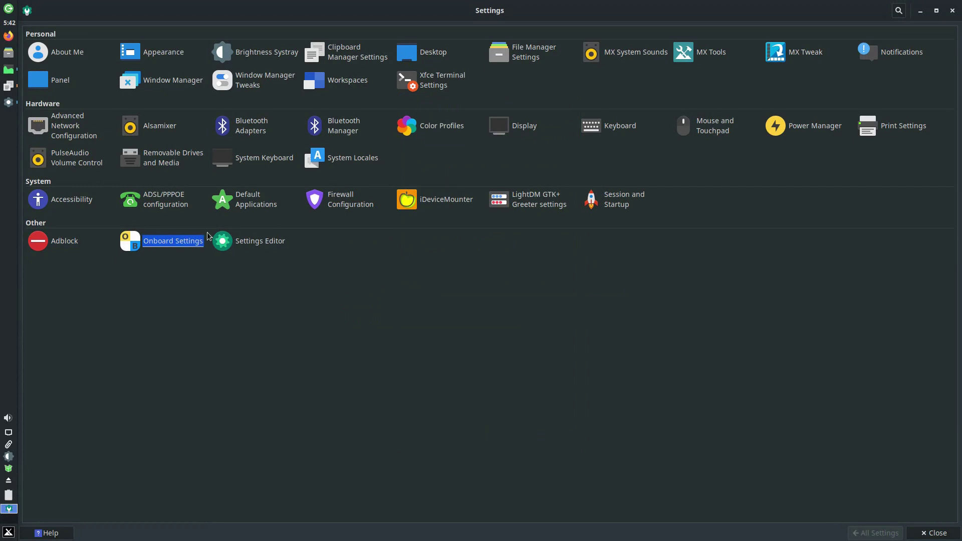
Open Onboard Settings and look through its Window page sections and its Theme, Snippets and Keyboard pages.
key(Return)
click(295, 204)
click(448, 221)
click(510, 221)
click(294, 234)
click(297, 249)
click(297, 264)
View Onboard's Auto-show options for convertible devices and its Typing Assistance and Universal Access pages, and close the preferences.
click(300, 279)
click(440, 221)
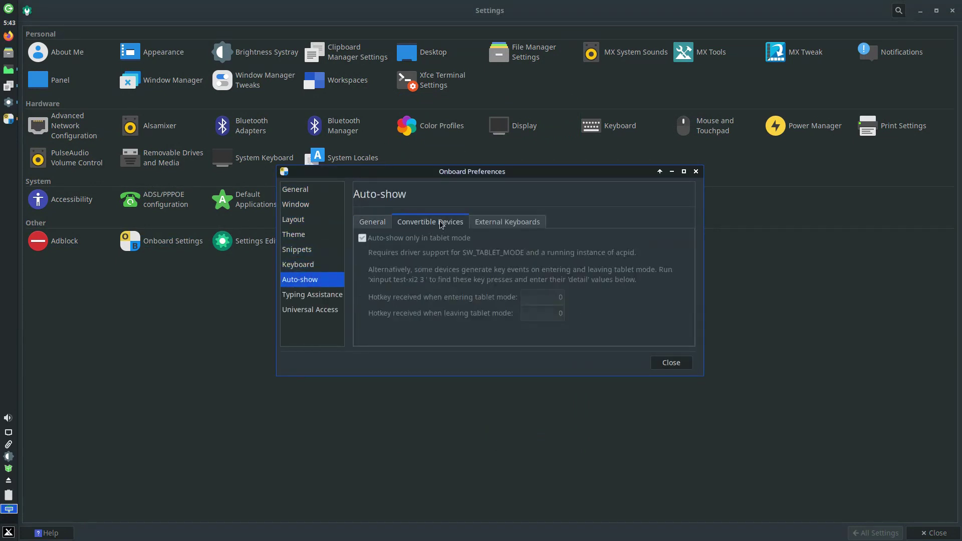
click(304, 296)
click(456, 222)
click(309, 309)
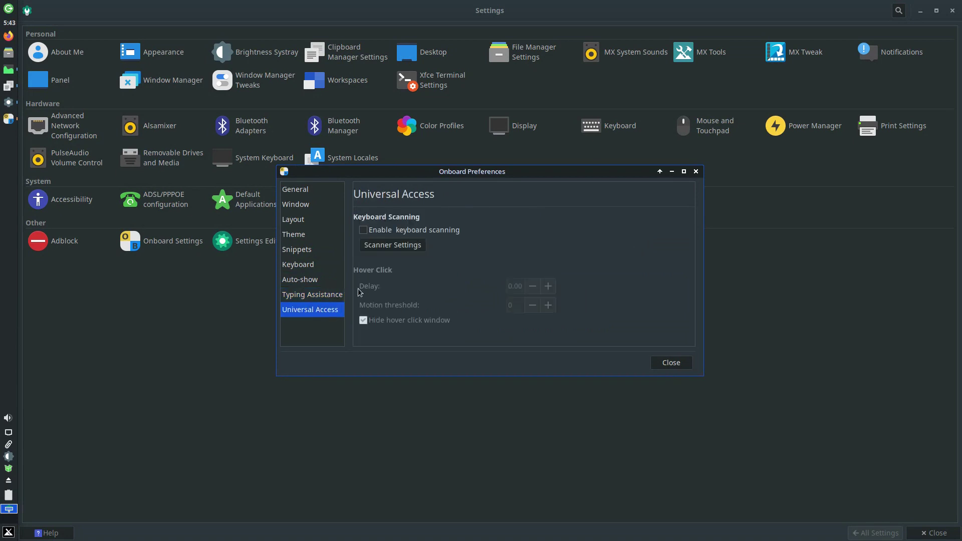
click(697, 171)
Open Settings Editor and look through the properties of the channels from accessibility down to xfce4-desktop.
click(245, 240)
click(30, 46)
click(34, 58)
click(37, 71)
click(36, 84)
click(38, 97)
click(40, 110)
click(41, 123)
click(42, 136)
click(44, 149)
Look through the remaining Settings Editor channels from xfce4-mime-settings down to xsettings, and close the settings window.
click(47, 178)
click(45, 189)
click(45, 201)
click(44, 214)
click(44, 227)
click(44, 240)
click(42, 267)
click(42, 279)
click(41, 294)
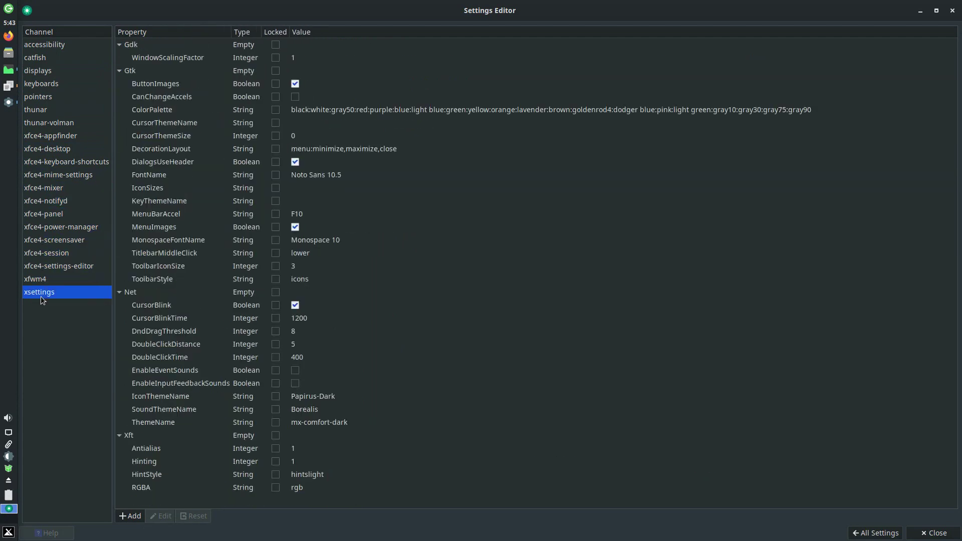
click(952, 10)
Bring up the session dialog with the log out, restart and shut down options from the applications menu.
mouse_move(6, 90)
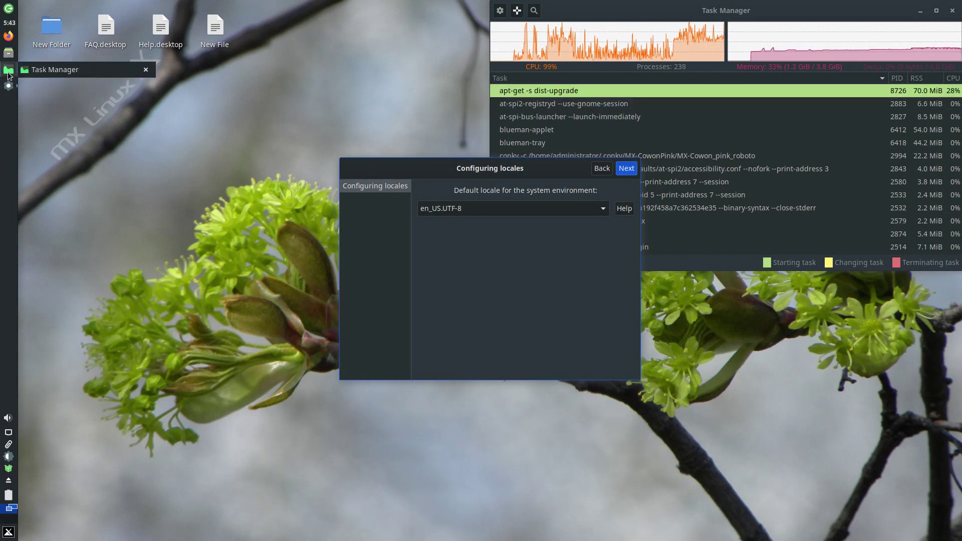
click(8, 532)
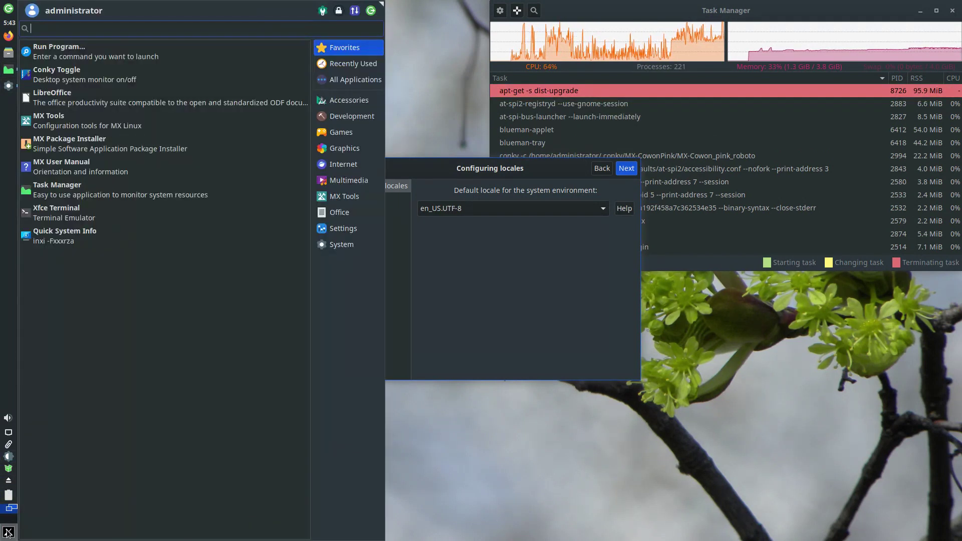
click(368, 11)
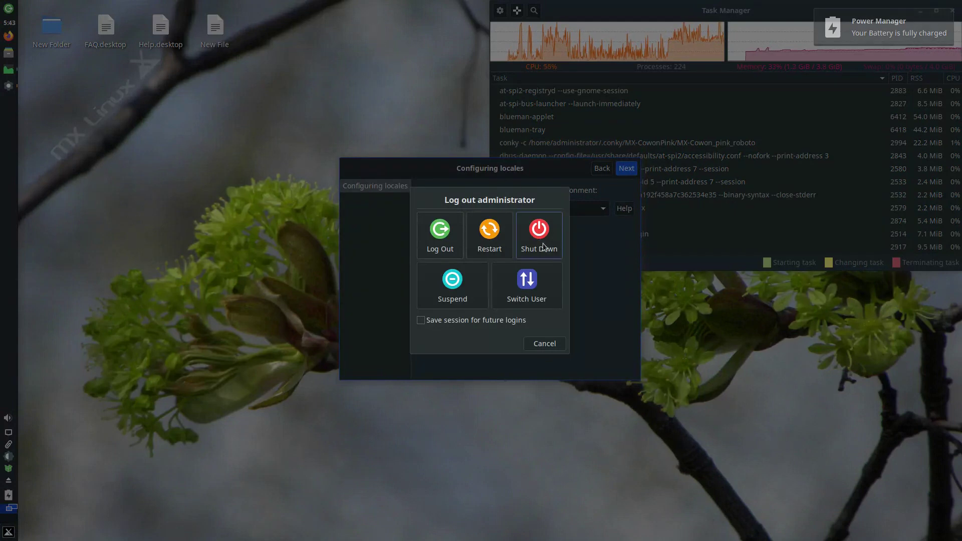